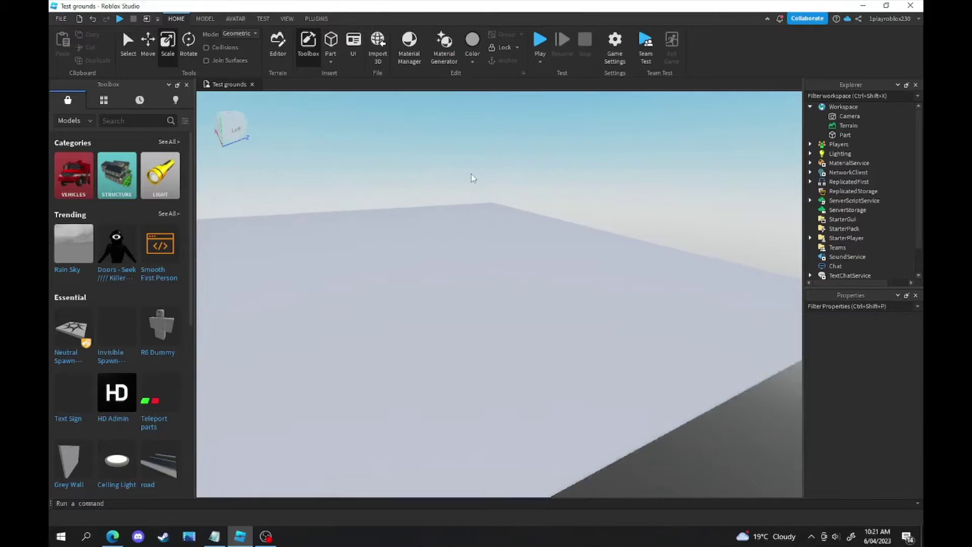
right_drag(472, 175, 466, 171)
key(s)
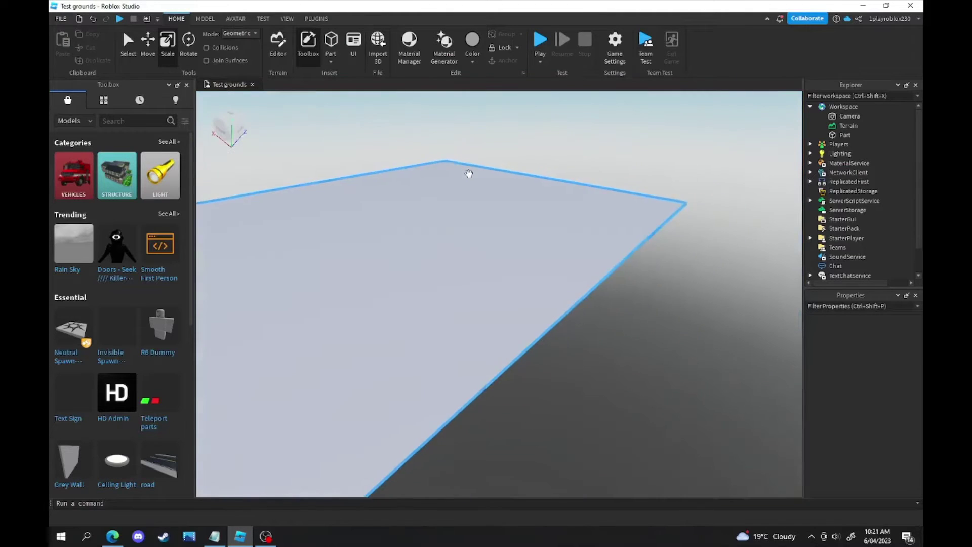
click(460, 215)
drag(623, 304, 730, 382)
click(726, 404)
right_drag(643, 362, 438, 176)
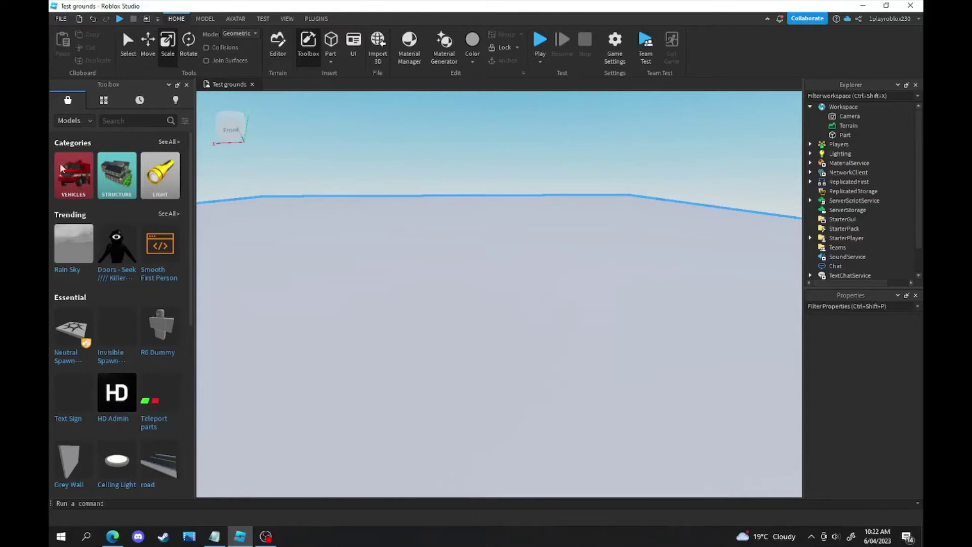
Step: Search the Toolbox models for "police ai" and look through the results
click(138, 121)
text(police ai)
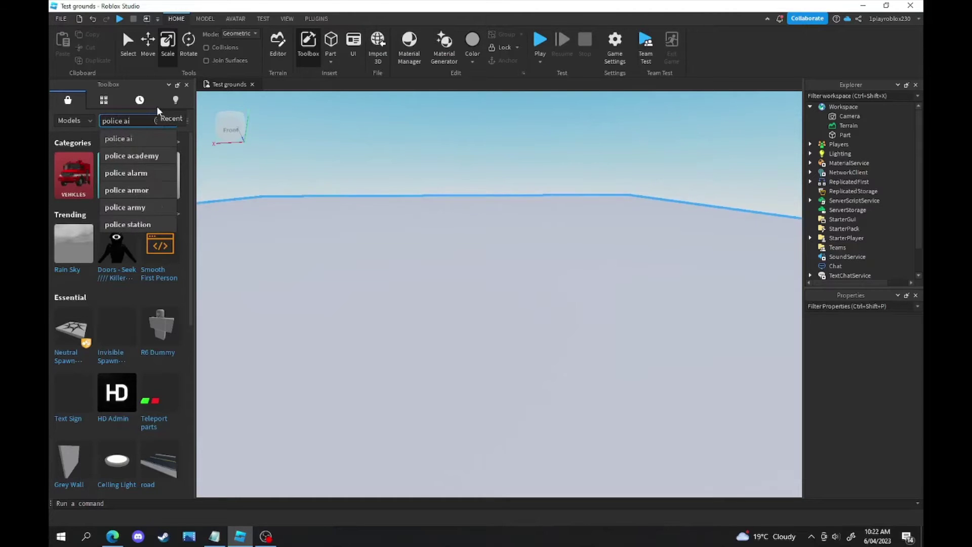
key(Return)
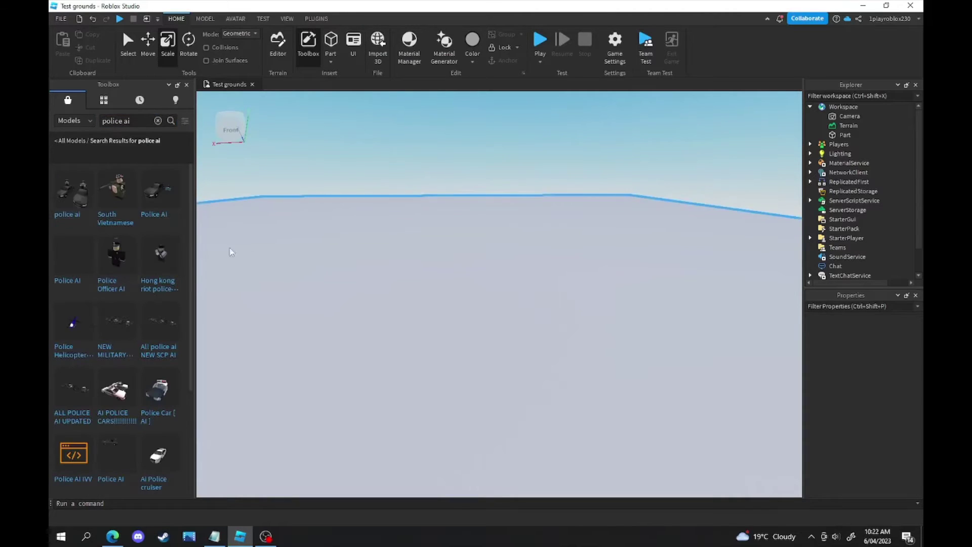
right_drag(308, 259, 308, 259)
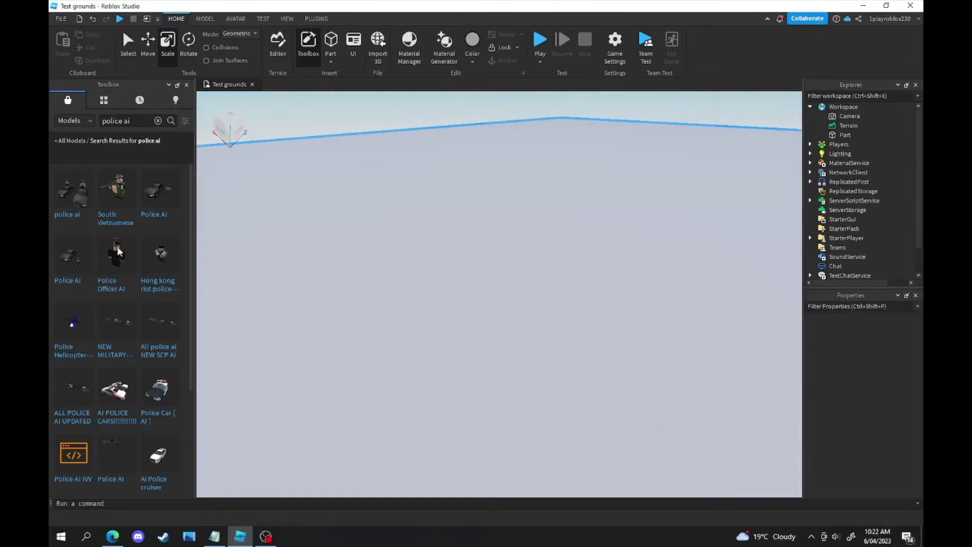
mouse_move(83, 432)
scroll(145, 418, down, 3)
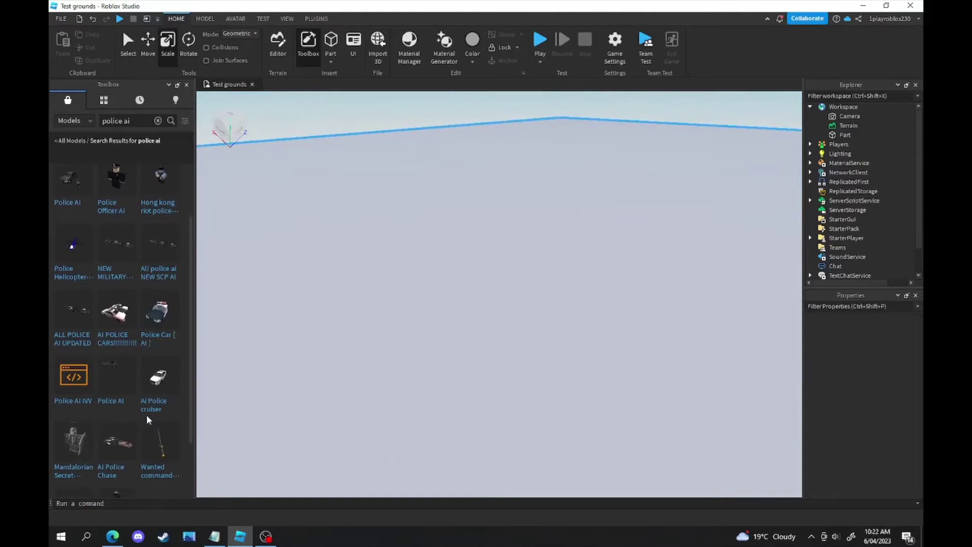
scroll(147, 417, up, 3)
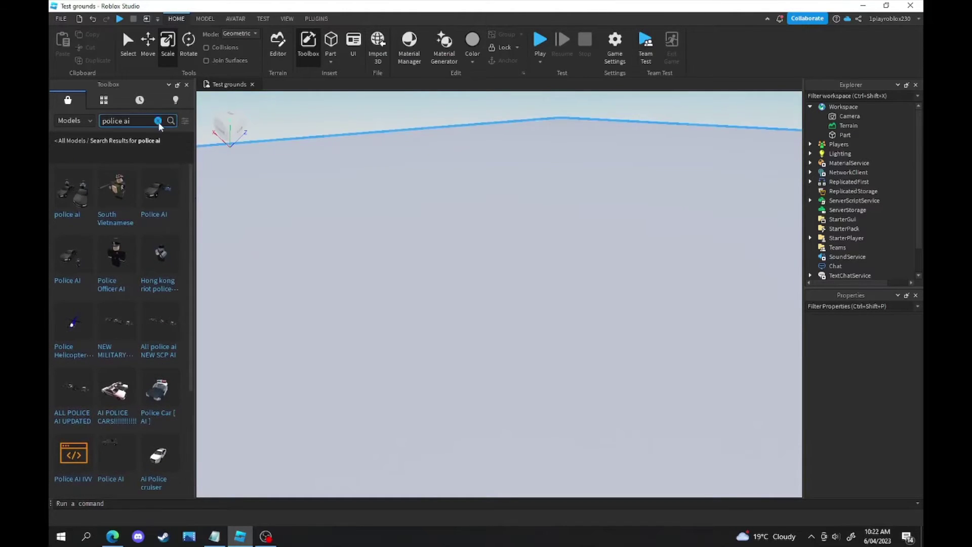
Step: Look through the saved models in My Models for a police AI model
click(104, 101)
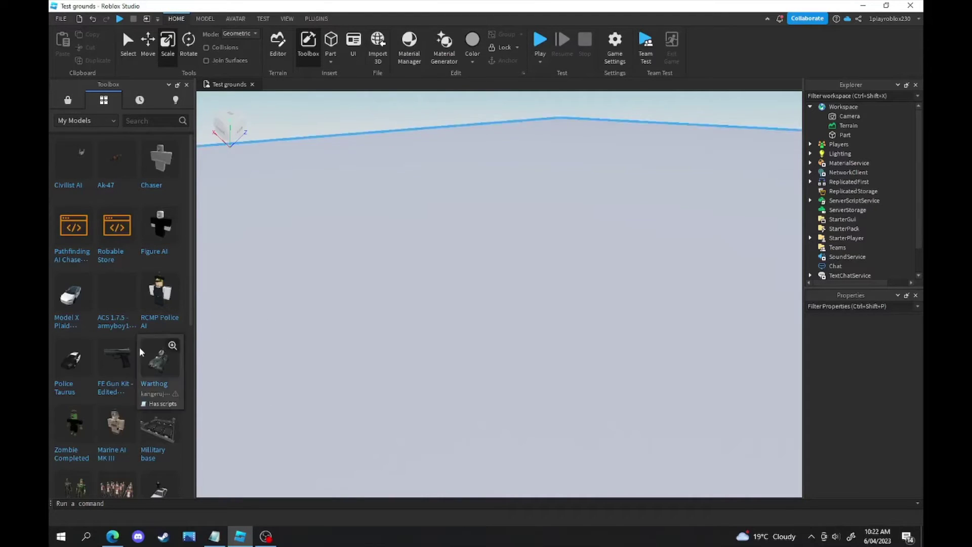
scroll(141, 343, down, 5)
scroll(139, 341, down, 2)
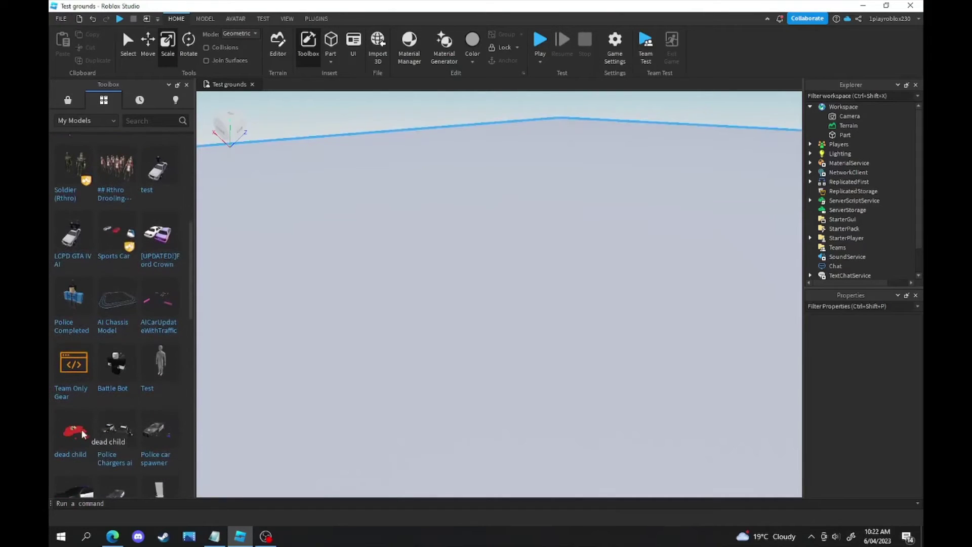
scroll(120, 405, down, 3)
scroll(124, 403, up, 3)
scroll(124, 403, up, 6)
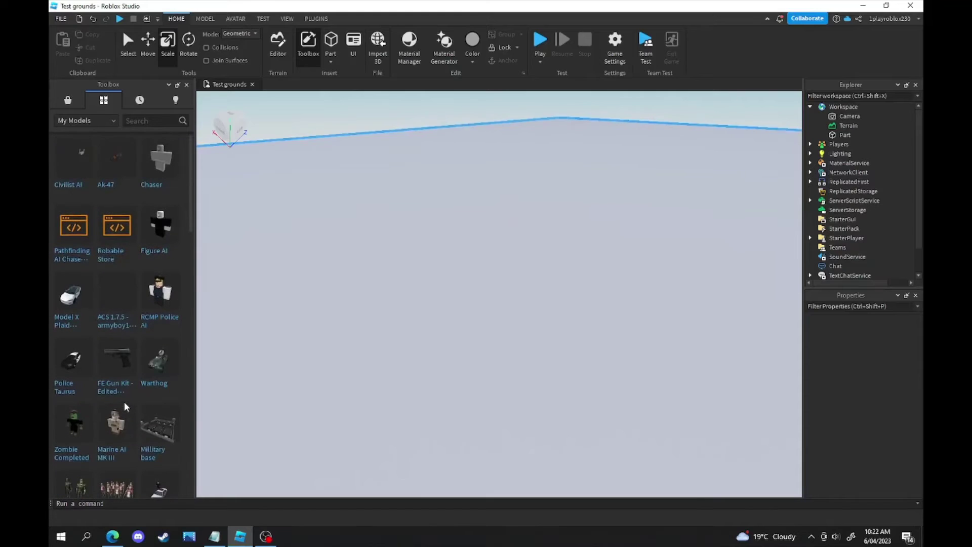
right_drag(360, 393, 359, 392)
scroll(157, 335, down, 3)
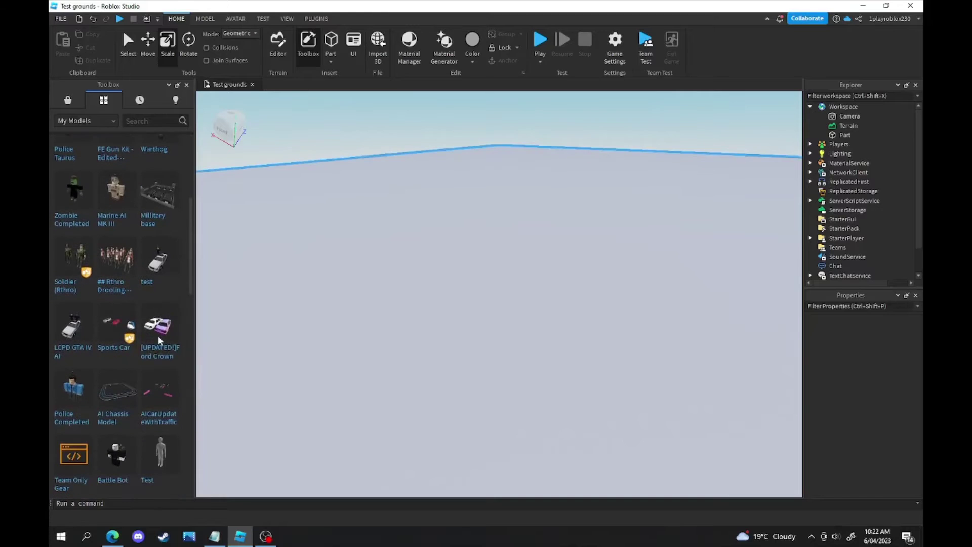
scroll(157, 326, down, 5)
scroll(152, 312, down, 2)
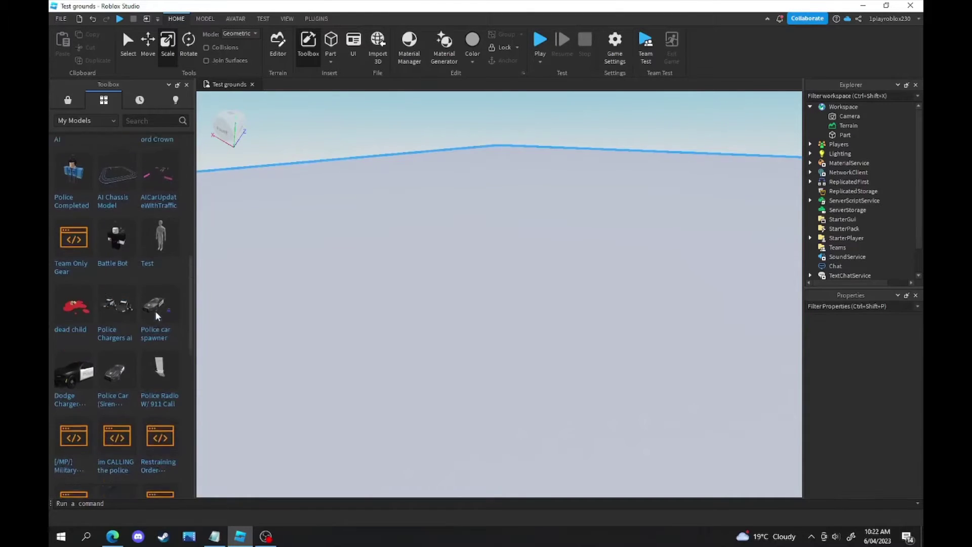
right_drag(299, 293, 356, 172)
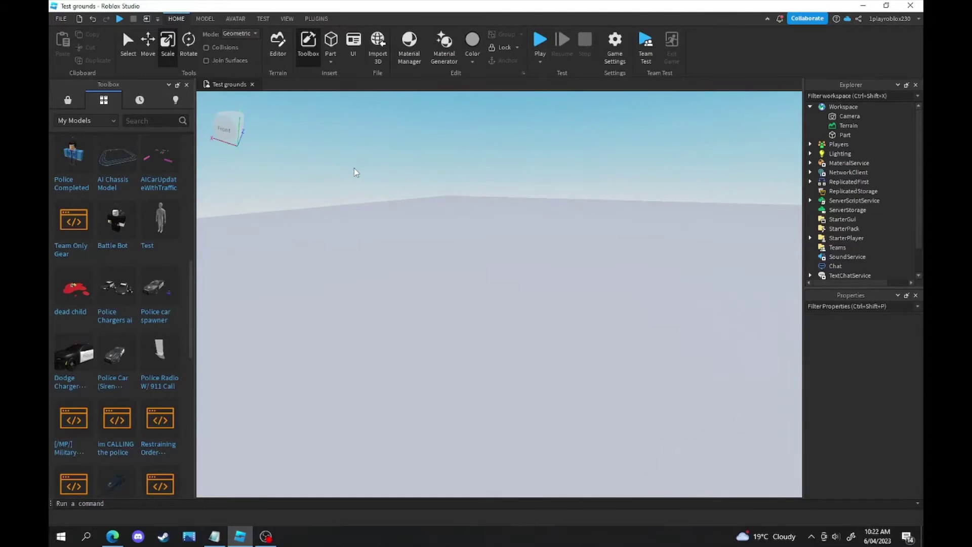
click(266, 536)
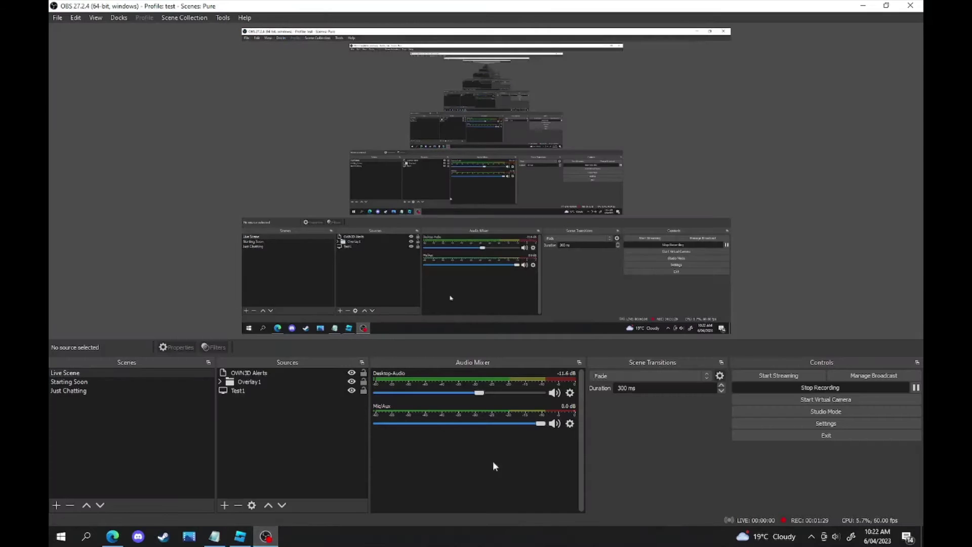
click(242, 529)
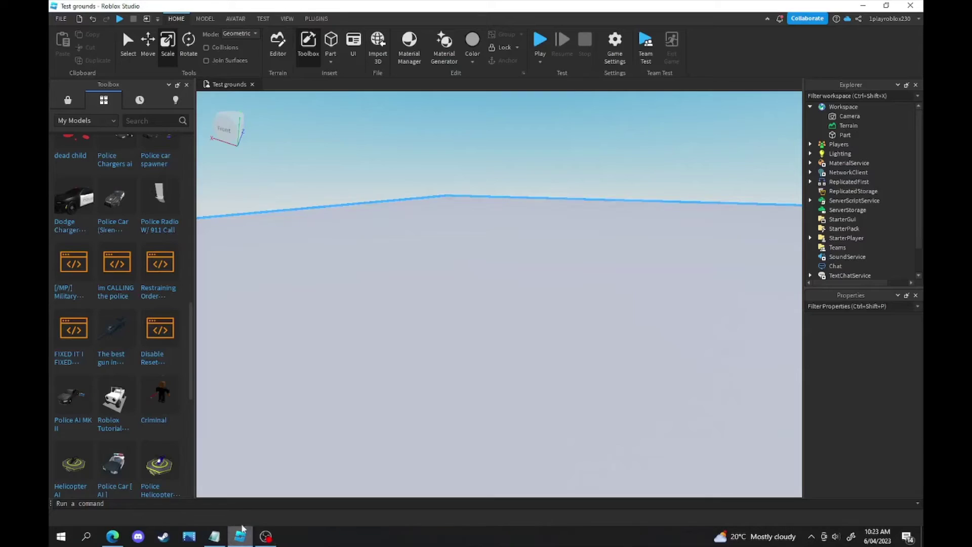
Step: Insert the Police AI MK II model from the saved models onto the baseplate, accept its scripts and clear the selection
click(74, 405)
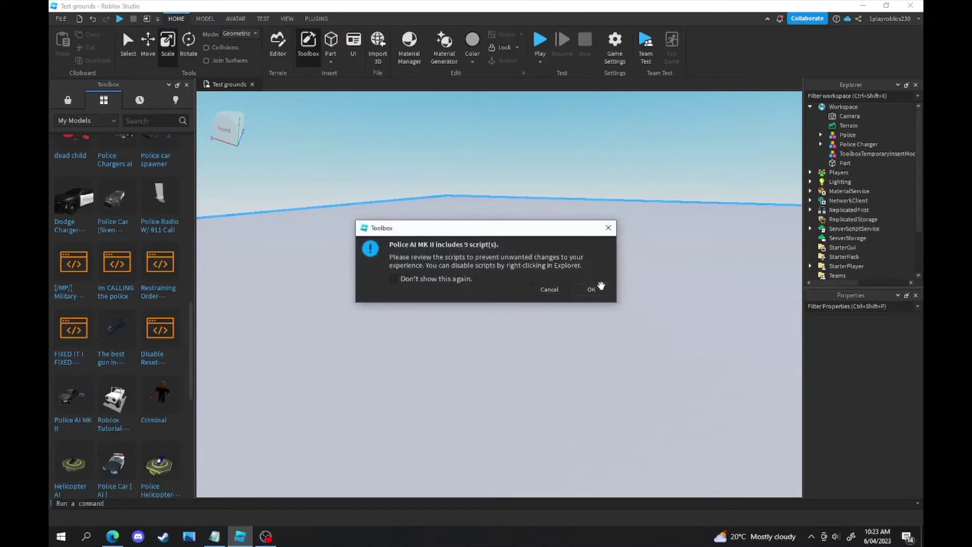
click(588, 291)
right_drag(664, 231, 499, 309)
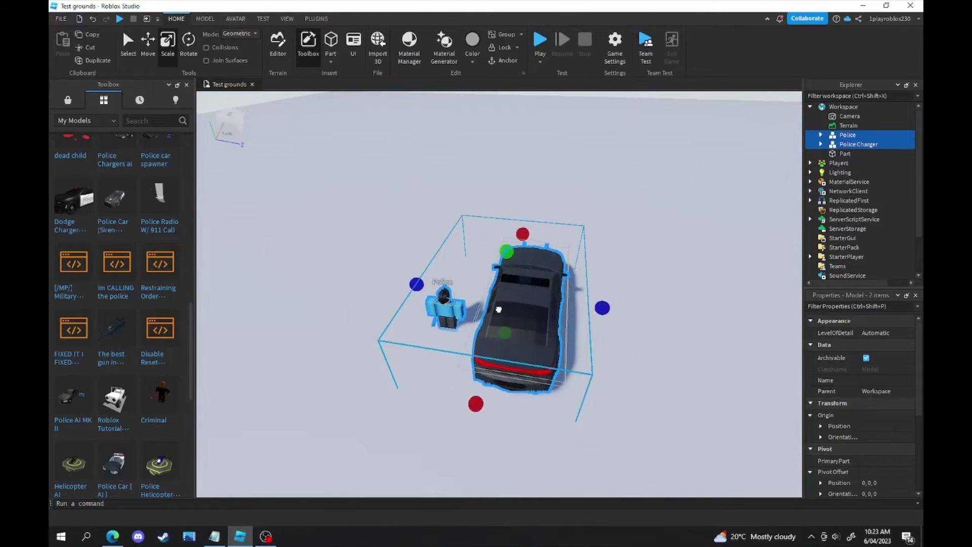
mouse_move(499, 310)
mouse_down()
mouse_move(603, 308)
mouse_move(496, 306)
mouse_up()
right_drag(495, 306, 533, 226)
click(546, 176)
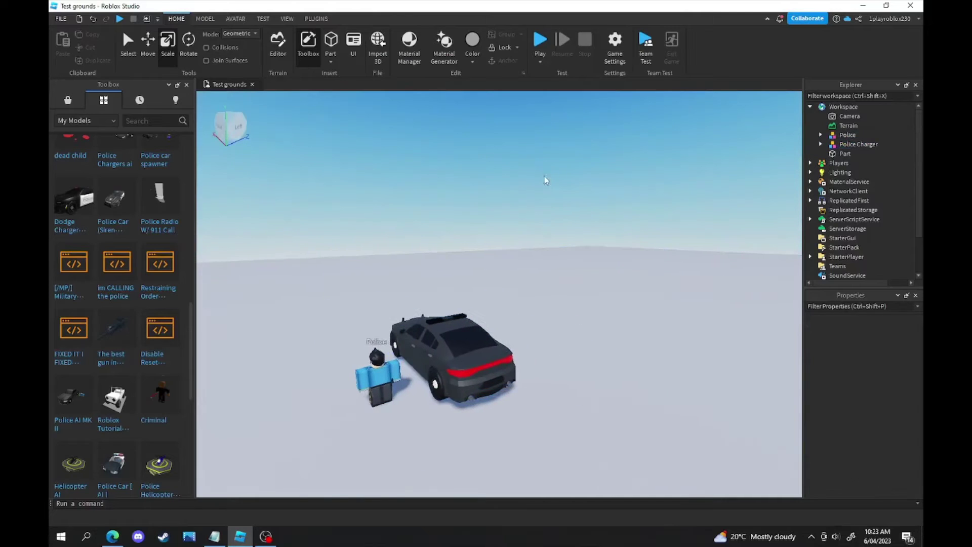
Step: Examine the inserted police officer and Police Charger from several sides
key(a)
right_drag(535, 187, 525, 191)
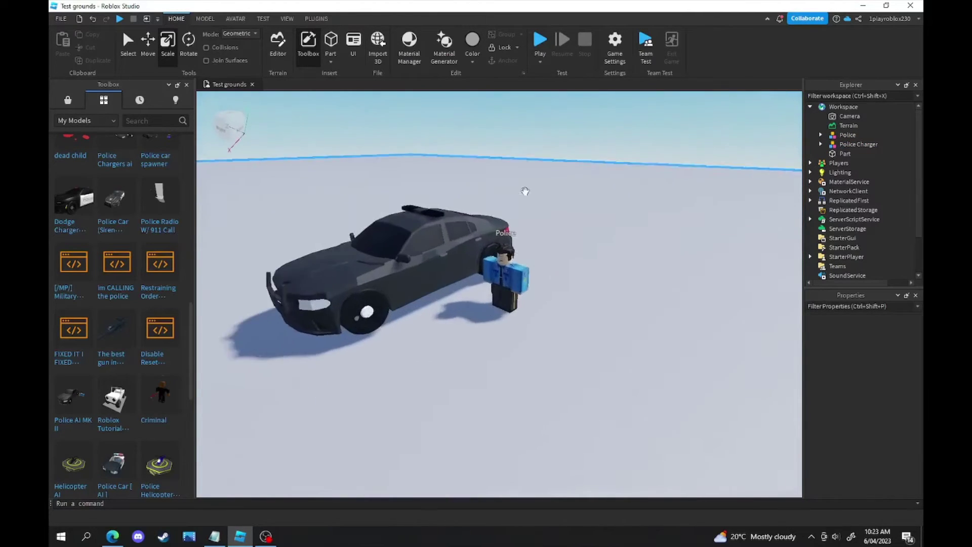
key(w)
key(a)
right_drag(635, 263, 564, 240)
key(s)
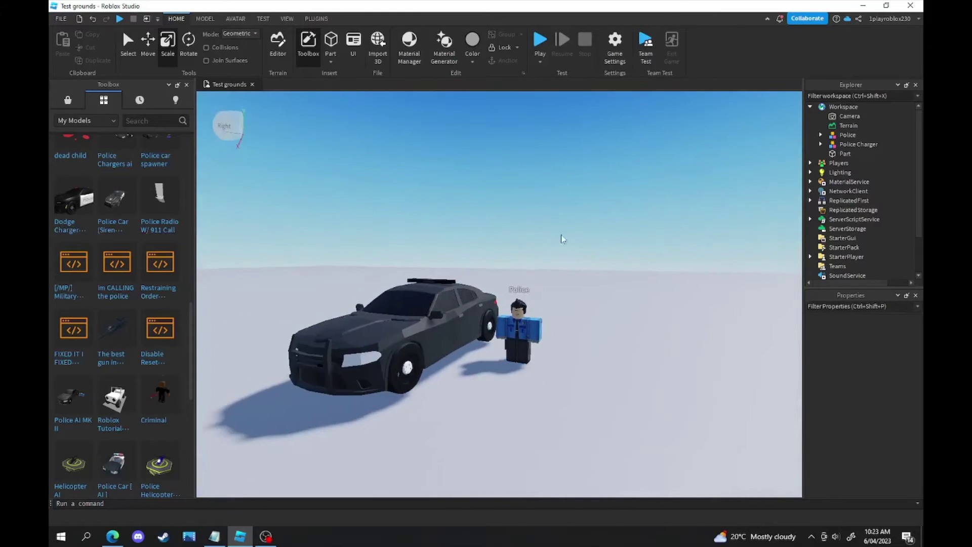
key(a)
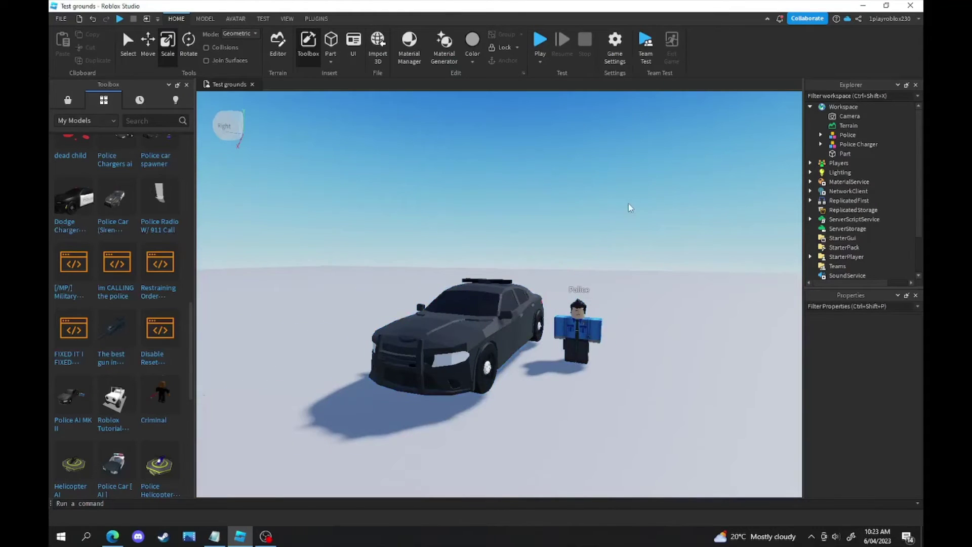
click(266, 536)
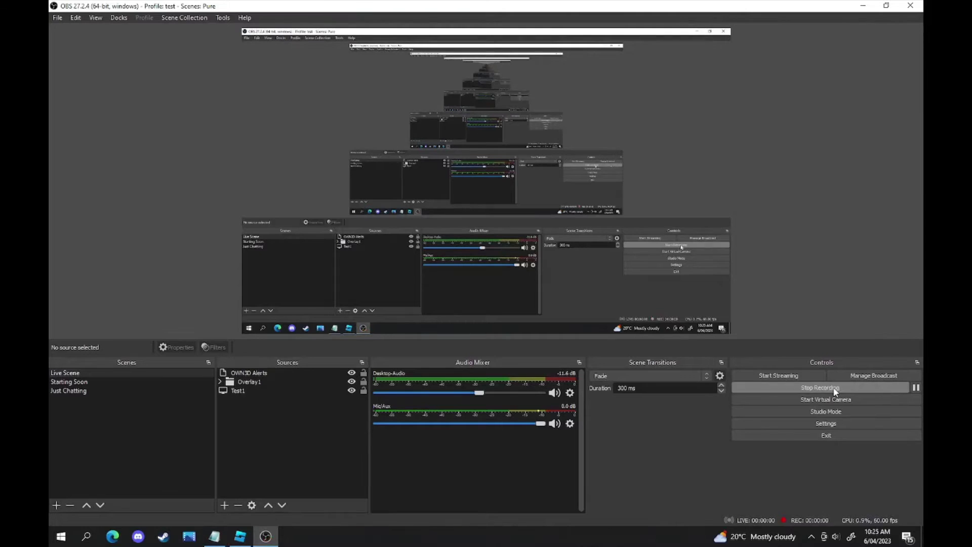
click(240, 536)
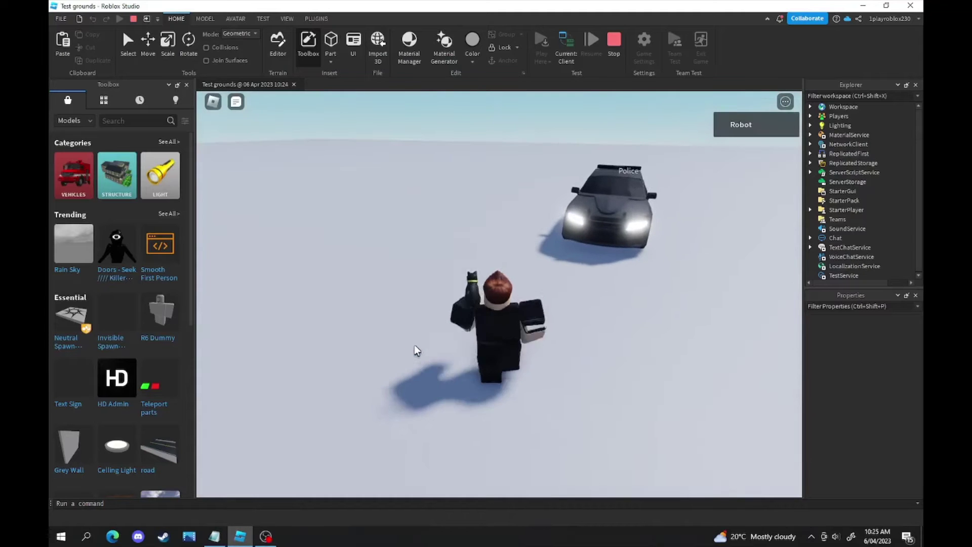
Step: Walk the character to the police car and jump onto it in the running playtest, and end the playtest
key(w)
right_drag(549, 302, 544, 304)
key(space)
key(space)
key(space)
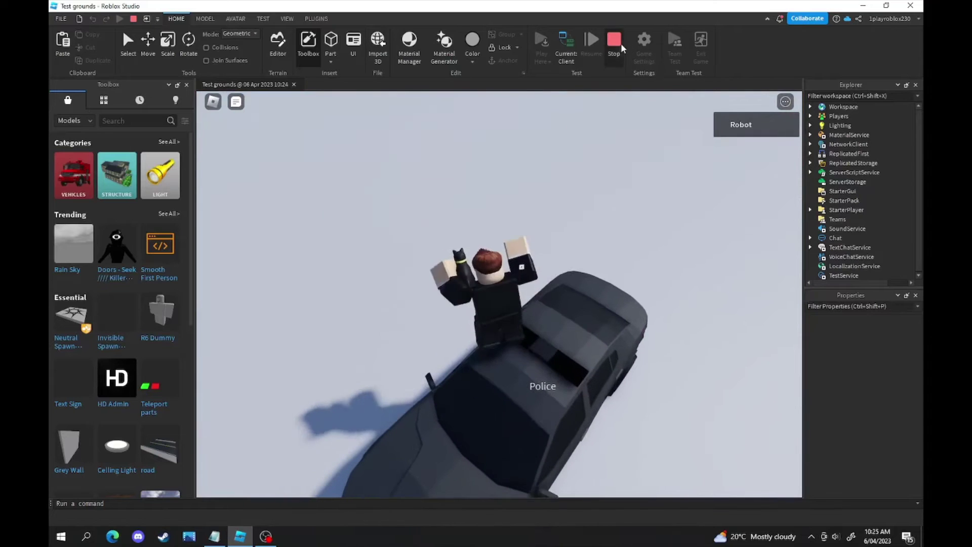
click(616, 47)
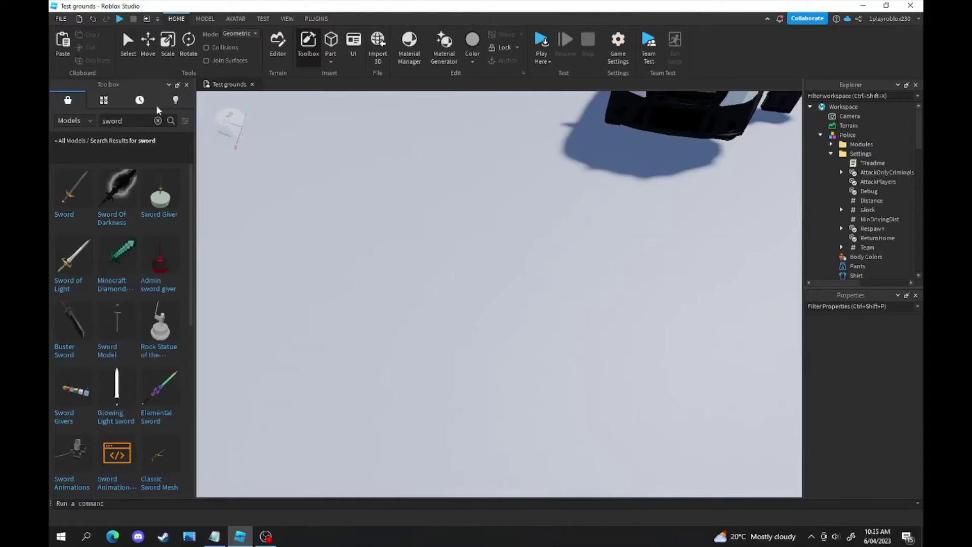
Step: Insert the Sword model from the "sword" search results, accept its scripts and put it into the StarterPack
click(74, 190)
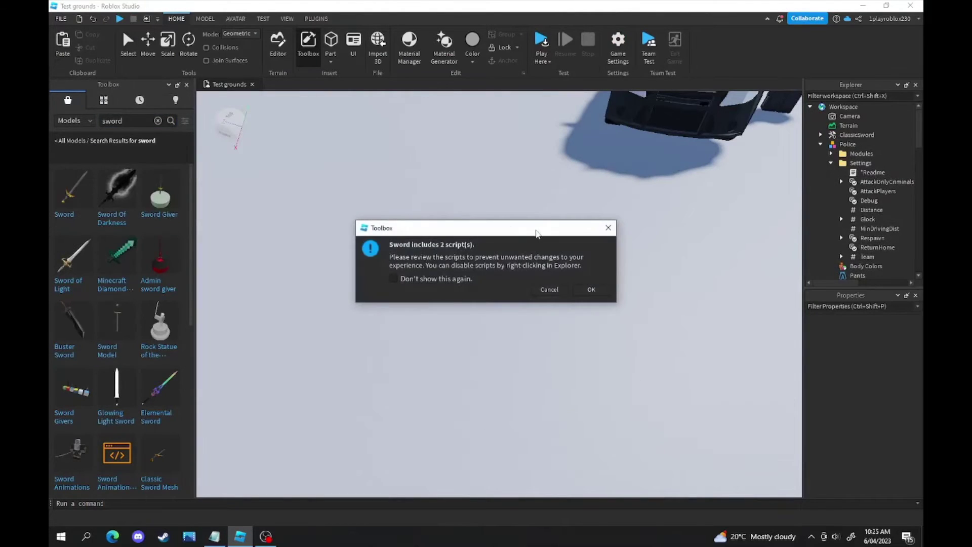
click(590, 290)
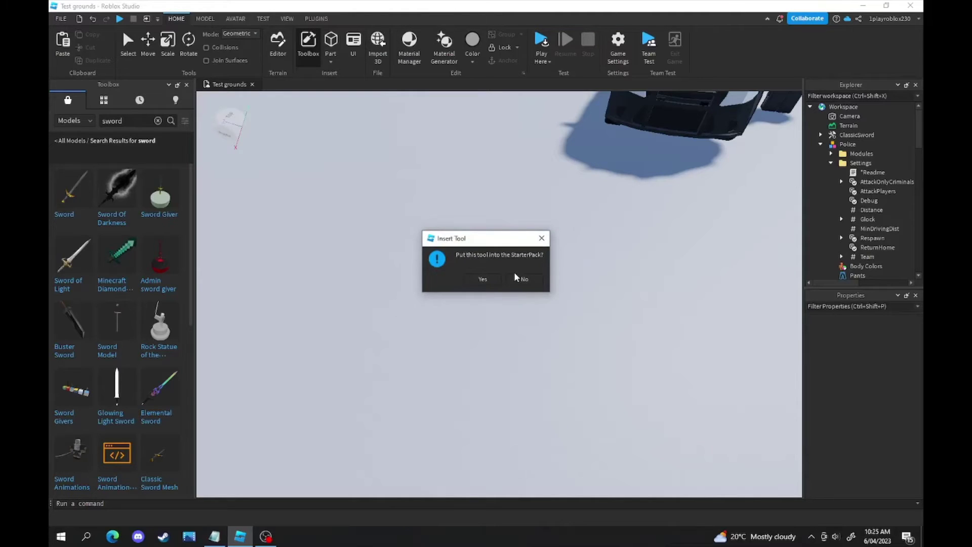
click(482, 280)
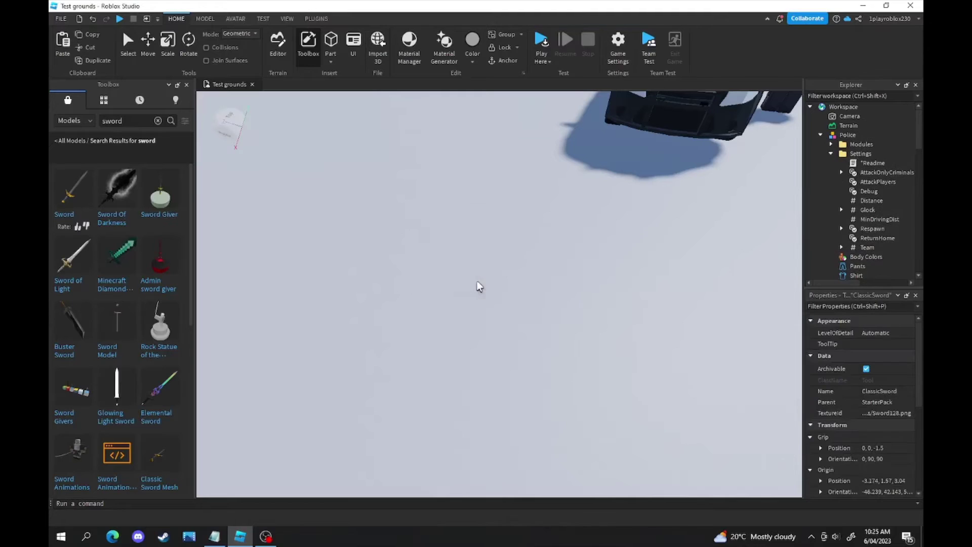
Step: Collapse the Settings folder and the whole Police model in the workspace tree
click(831, 153)
scroll(836, 162, down, 5)
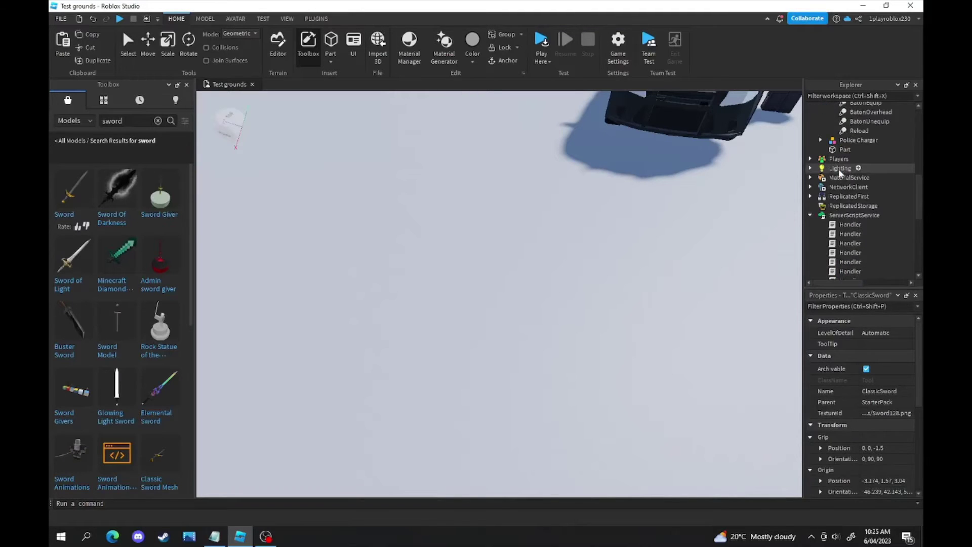
scroll(836, 170, up, 10)
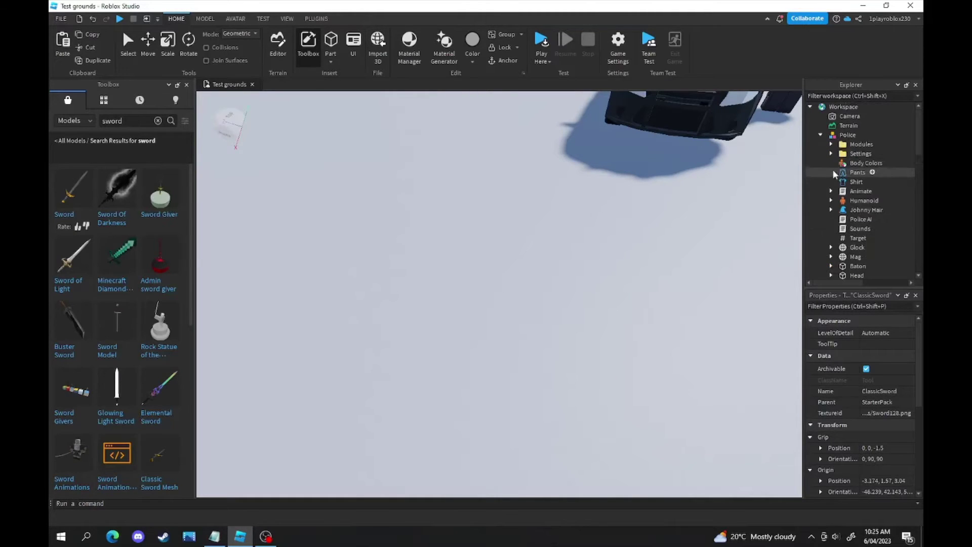
click(821, 134)
Step: Open the SwordScript of the ClassicSword in the StarterPack for editing
scroll(838, 168, down, 6)
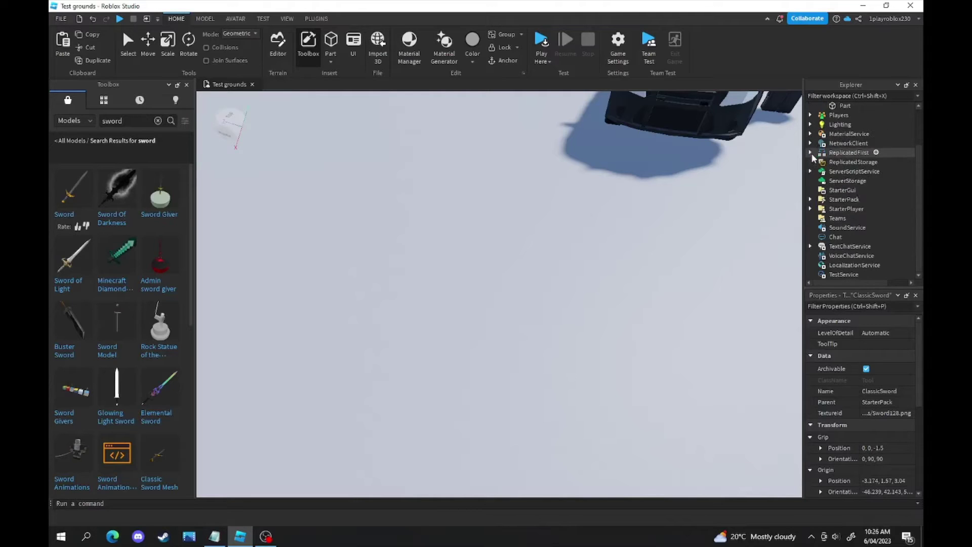
click(811, 200)
click(835, 210)
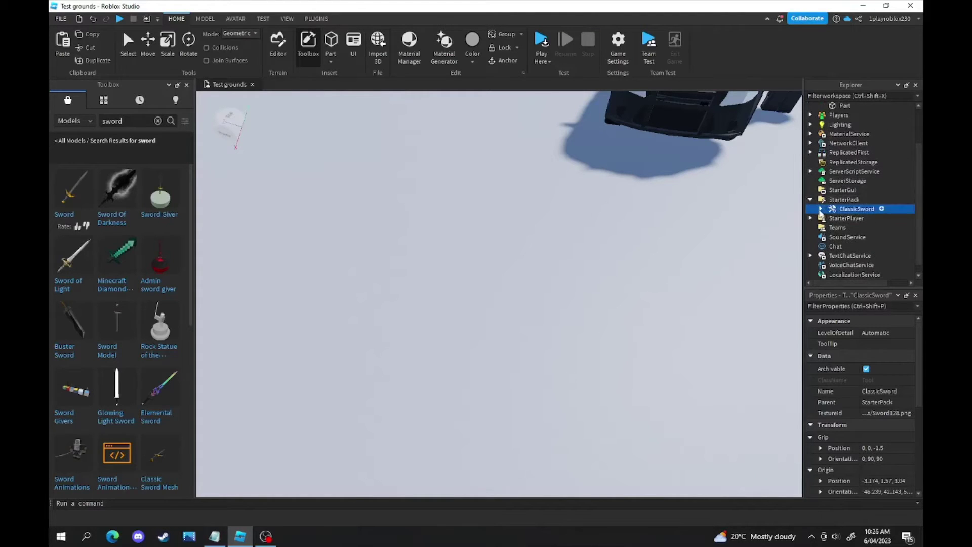
click(821, 210)
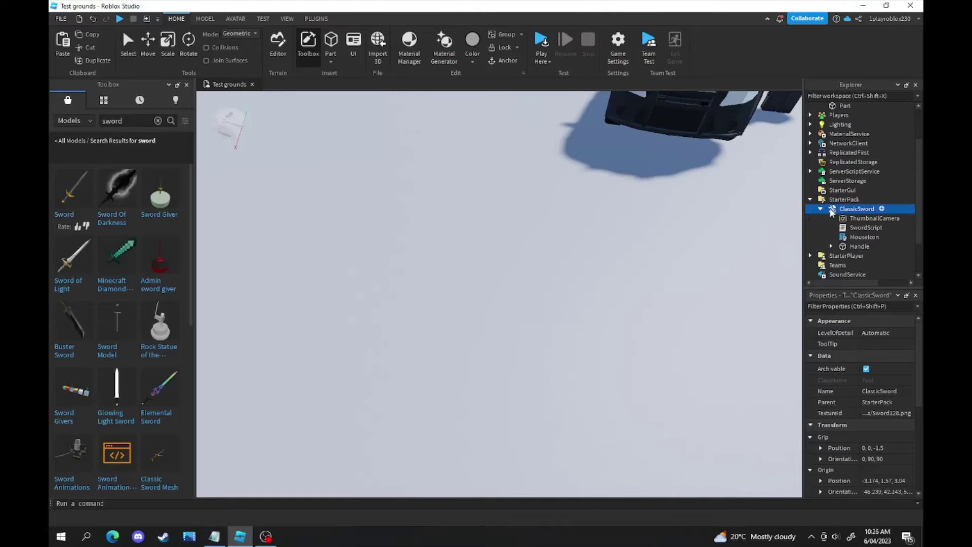
double_click(855, 228)
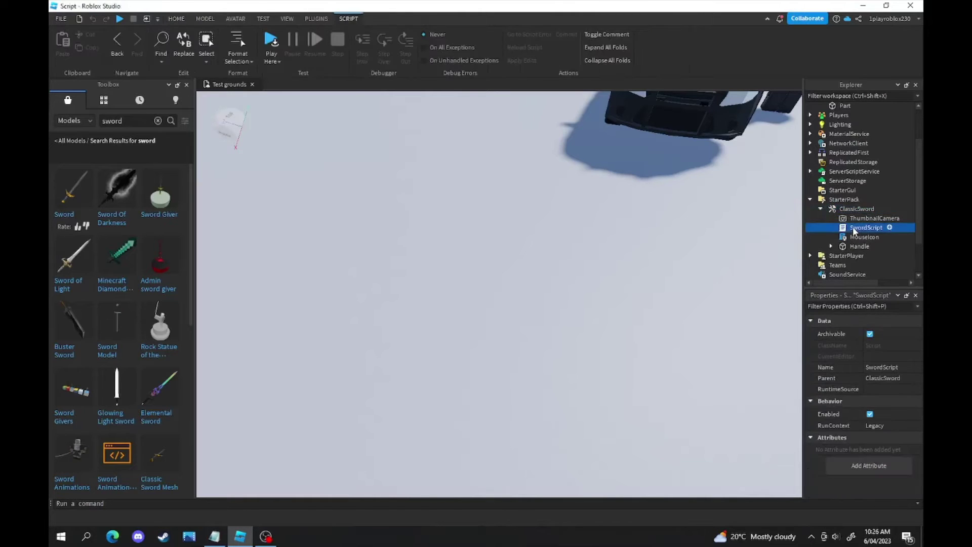
Step: Look through the SwordScript and search it for "takedam" to locate the TakeDamage call
scroll(573, 212, down, 20)
scroll(573, 212, down, 20)
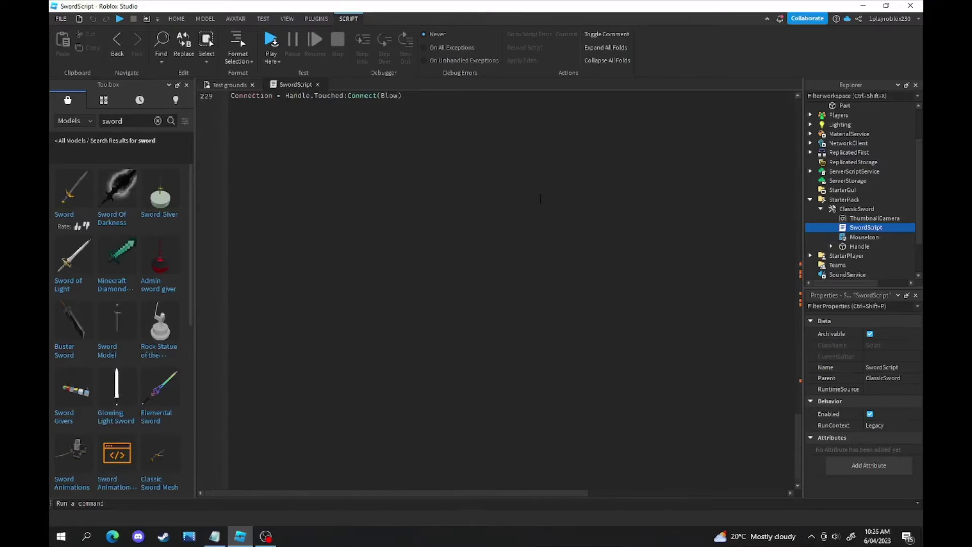
scroll(427, 198, up, 20)
scroll(427, 197, up, 20)
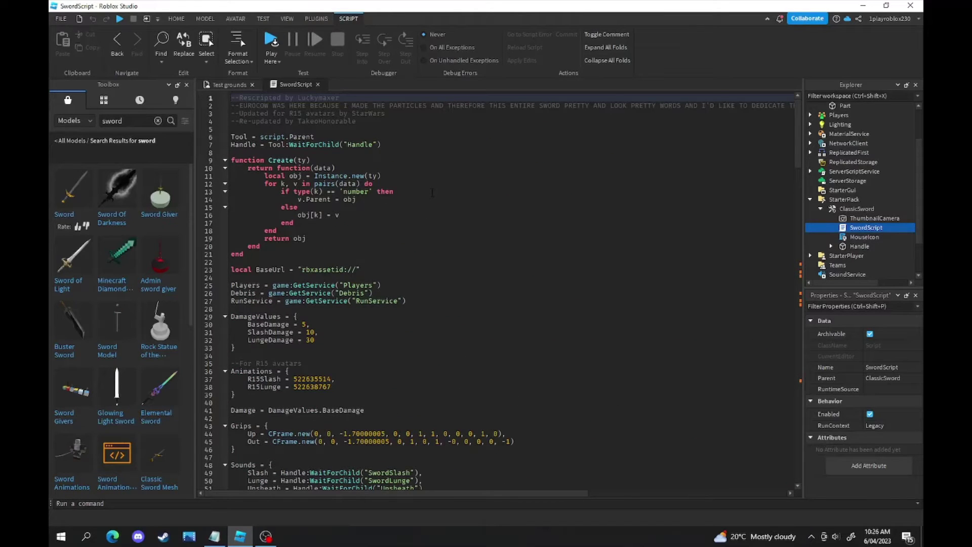
key(ctrl+f)
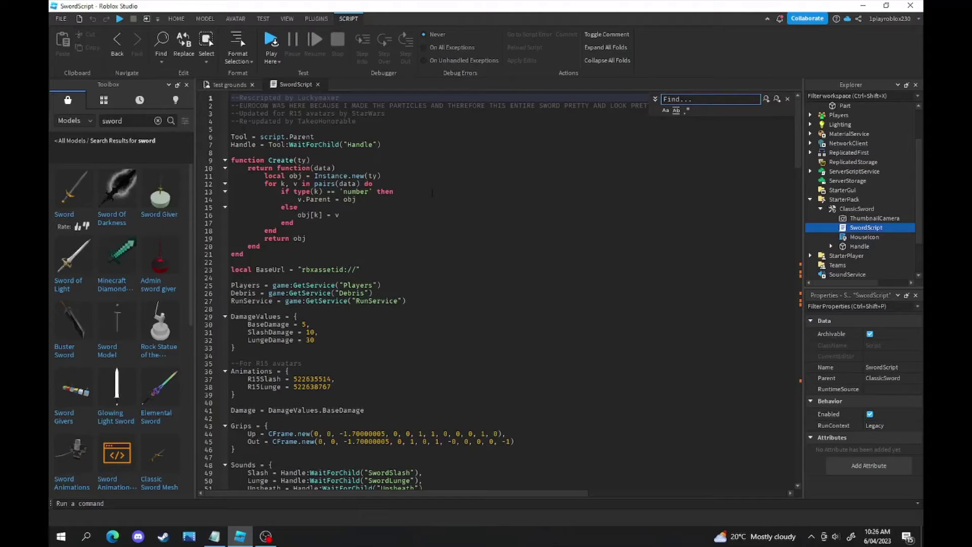
text(takedam)
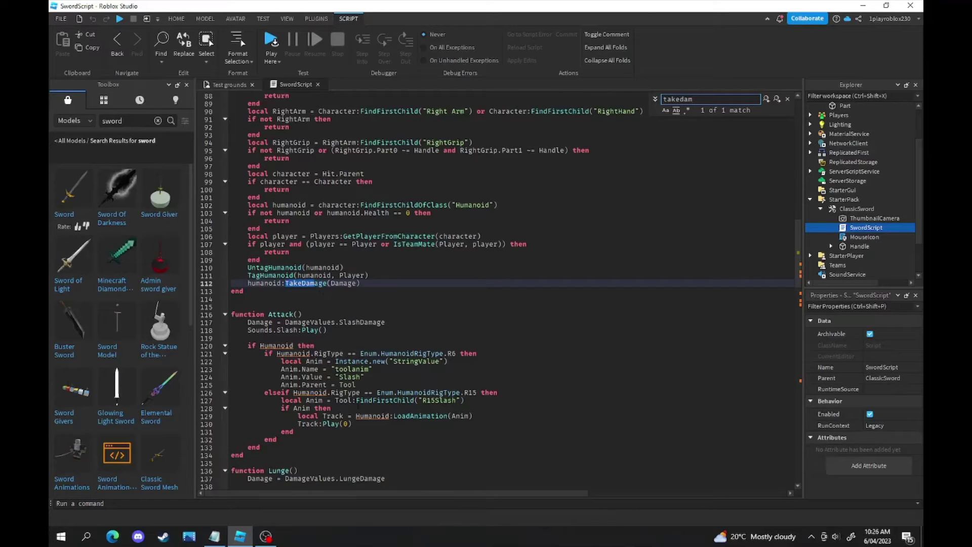
Step: Copy crime.increaseWantedLevel(script.Parent.Parent,1) from the Codes file in Notepad into a new line below humanoid:TakeDamage(Damage) in the SwordScript
click(215, 537)
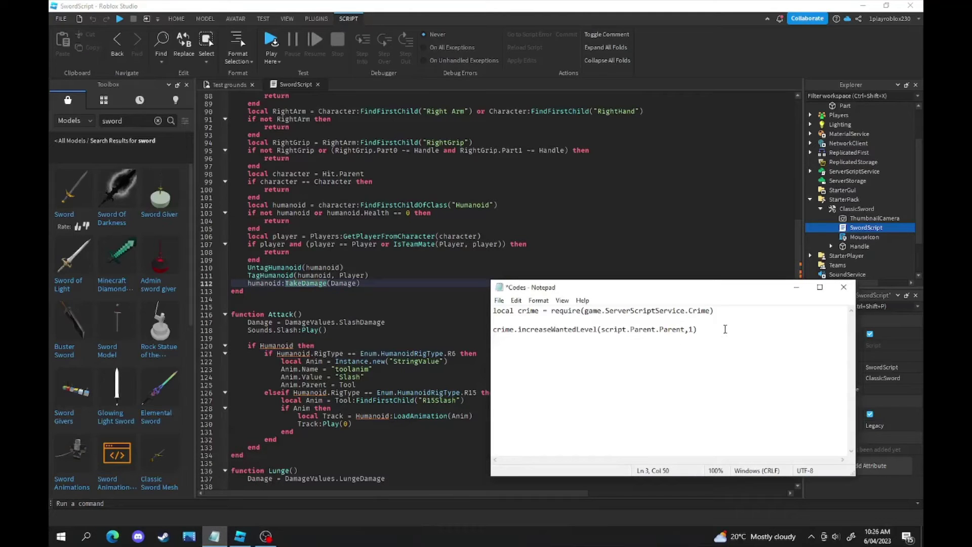
drag(688, 337, 493, 335)
key(ctrl+c)
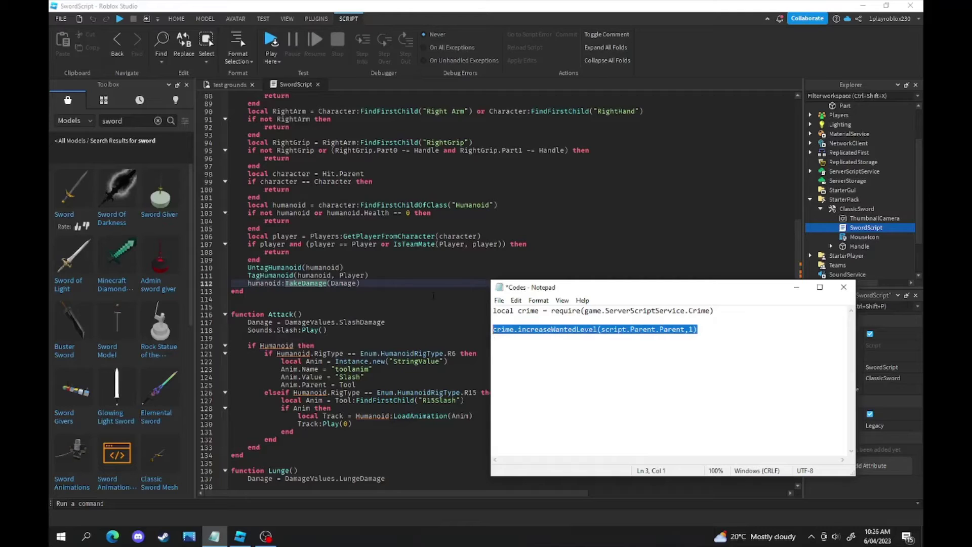
click(394, 288)
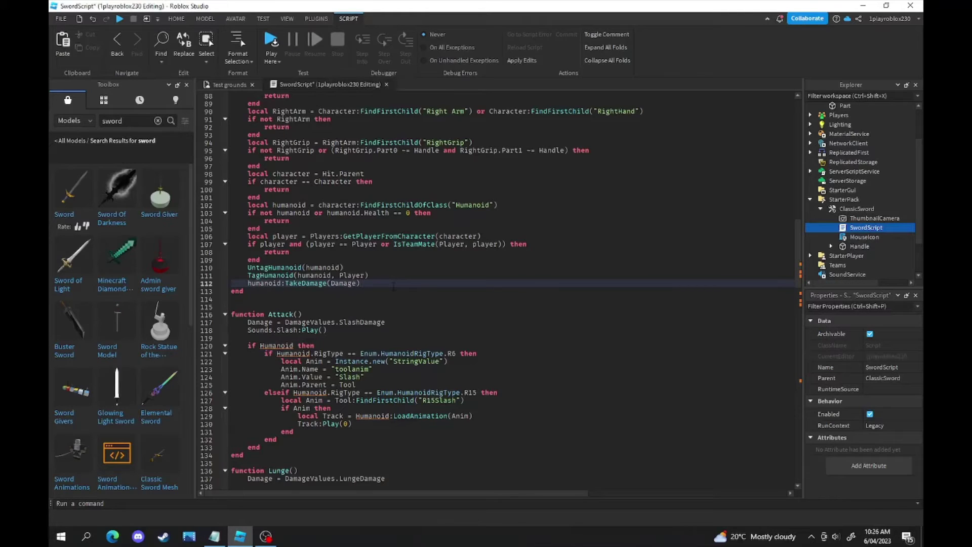
key(Return)
key(ctrl+v)
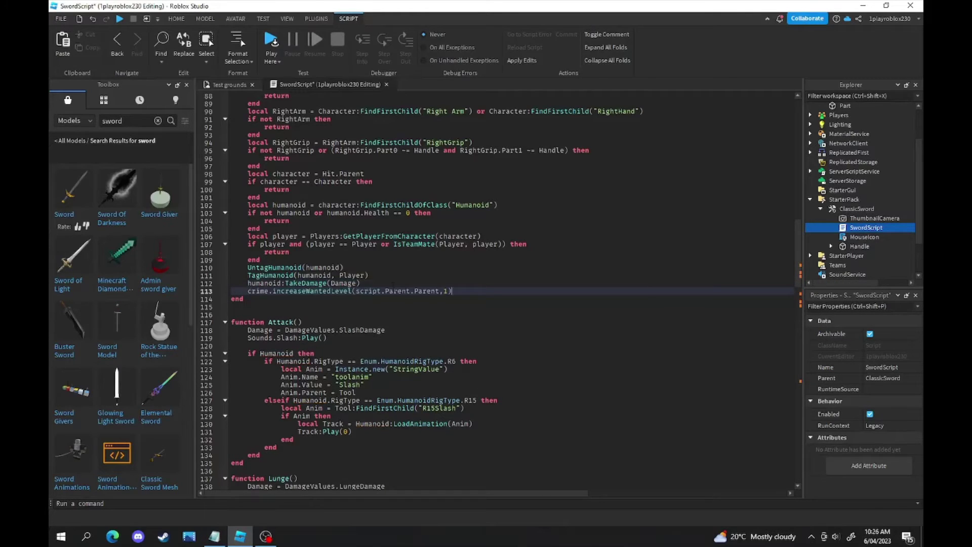
Step: Copy local crime = require(game.ServerScriptService.Crime) from the Codes notes into empty line 5 of the SwordScript, above Tool = script.Parent
scroll(393, 286, up, 20)
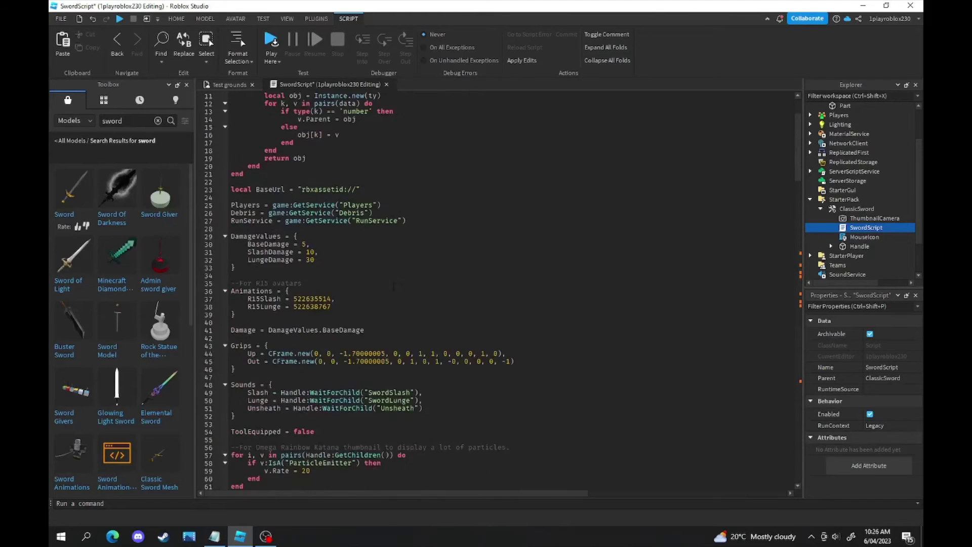
click(310, 128)
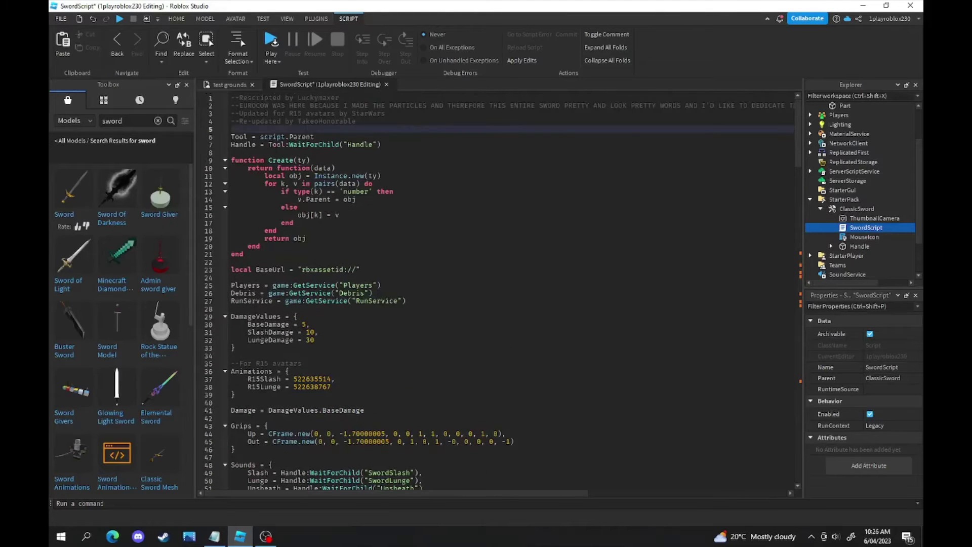
click(214, 537)
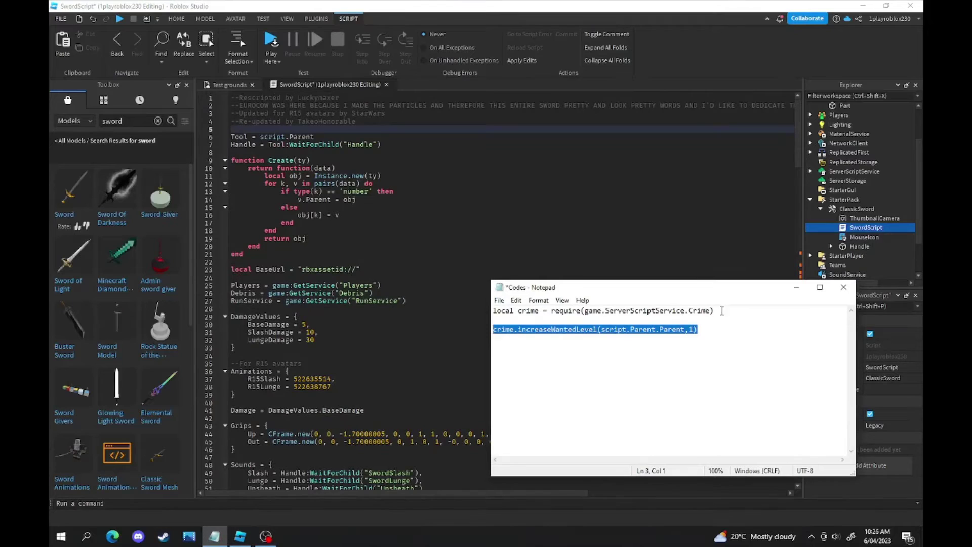
click(723, 311)
drag(722, 311, 492, 311)
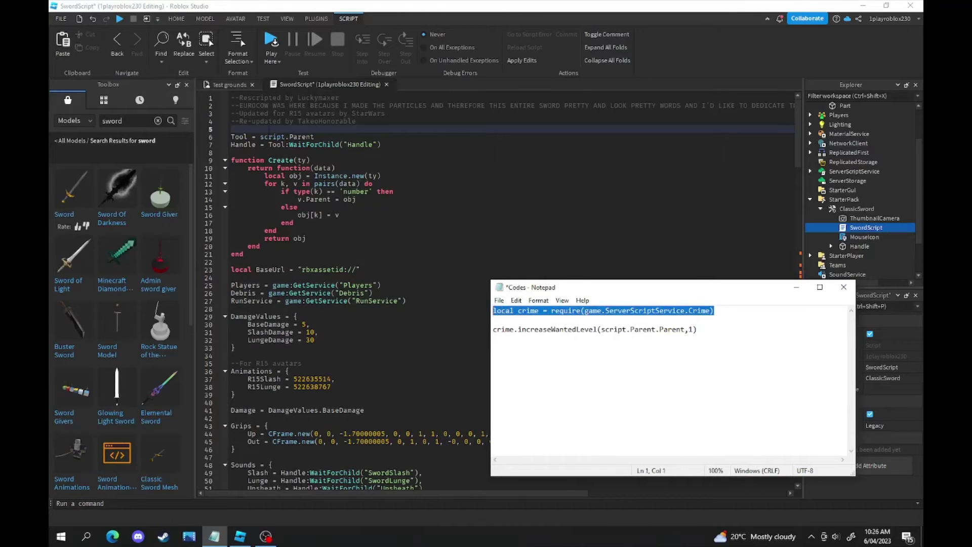
key(ctrl+c)
key(alt+Tab)
key(ctrl+v)
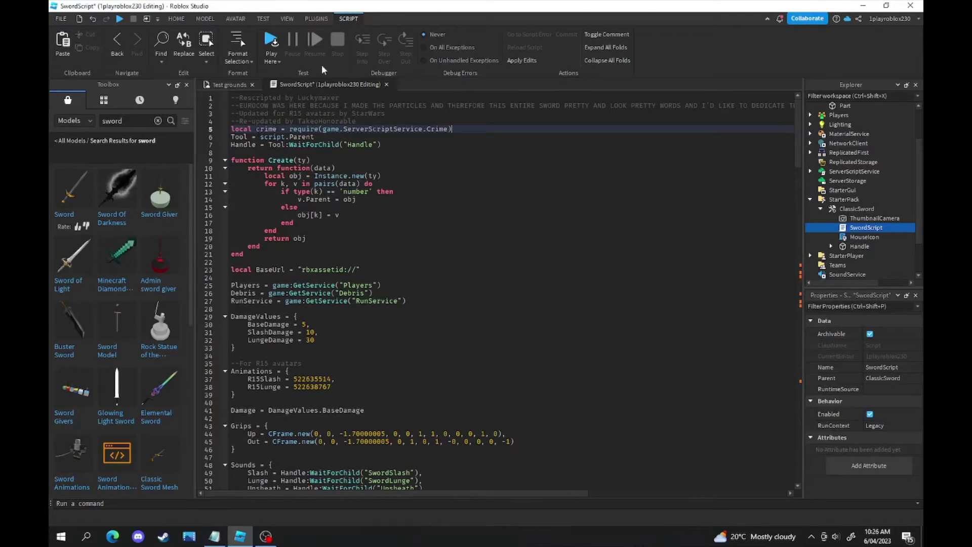
Step: Start a playtest, equip the sword and swing it at the police car
click(177, 20)
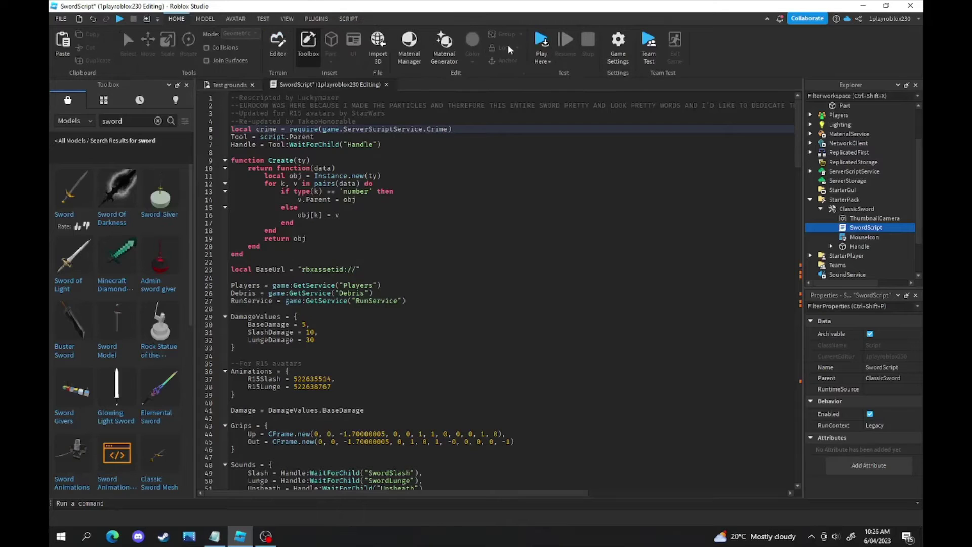
click(533, 41)
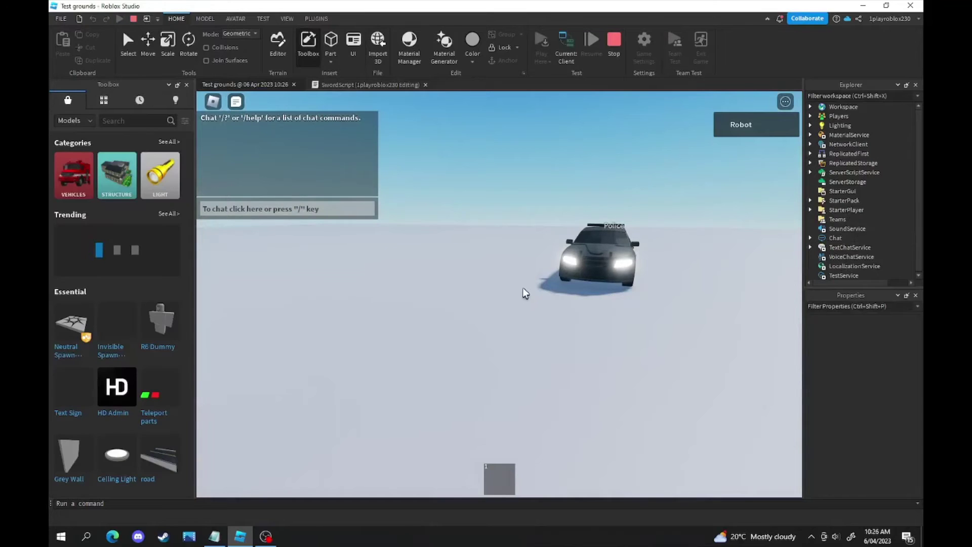
key(1)
click(578, 288)
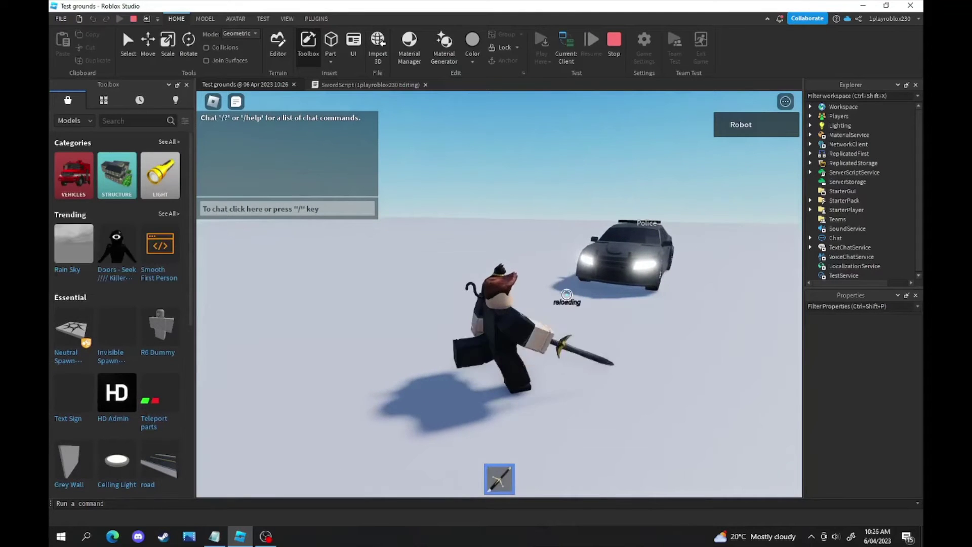
key(w)
right_drag(578, 286, 589, 285)
click(583, 287)
key(s)
Step: Move the character away from the police car and attack the police officer with the sword
scroll(590, 285, down, 5)
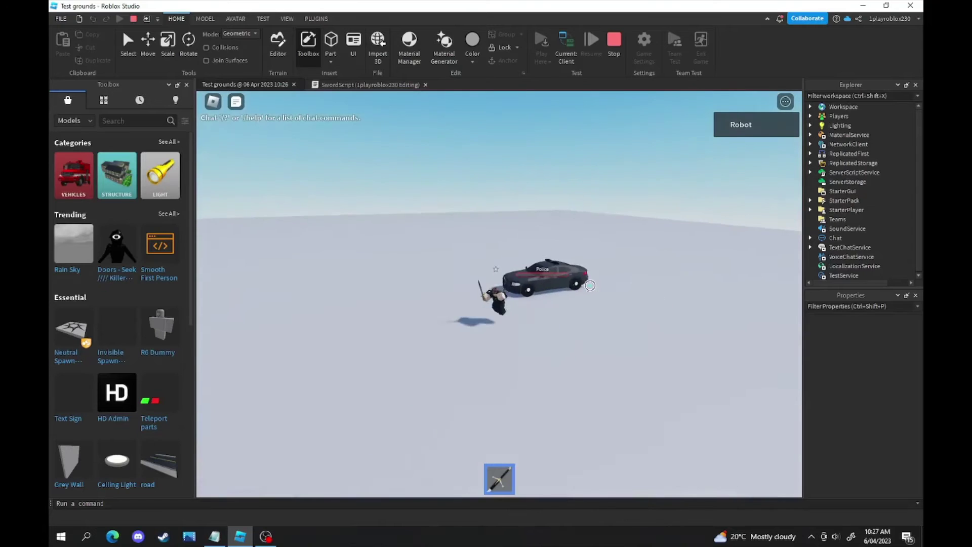
key(space)
key(e)
right_drag(653, 292, 740, 290)
key(s)
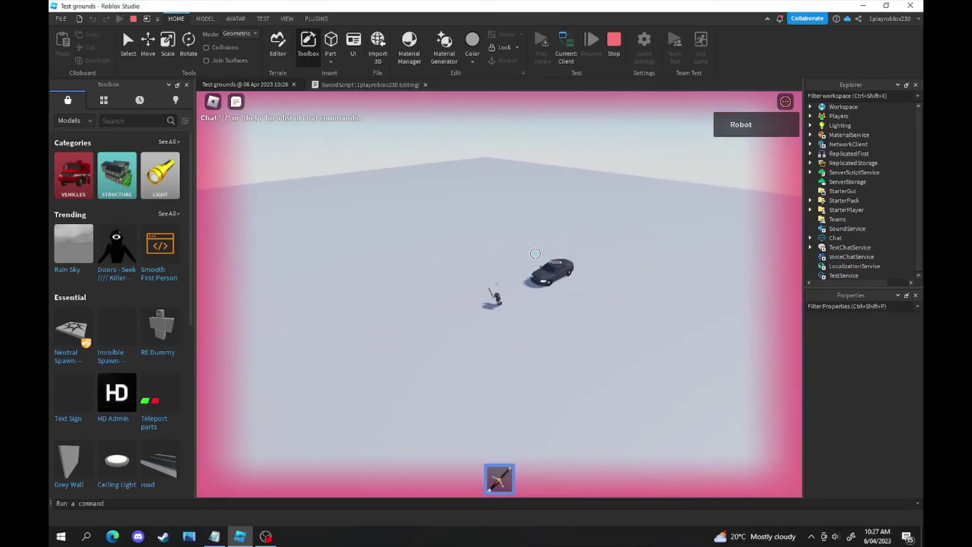
scroll(390, 288, up, 10)
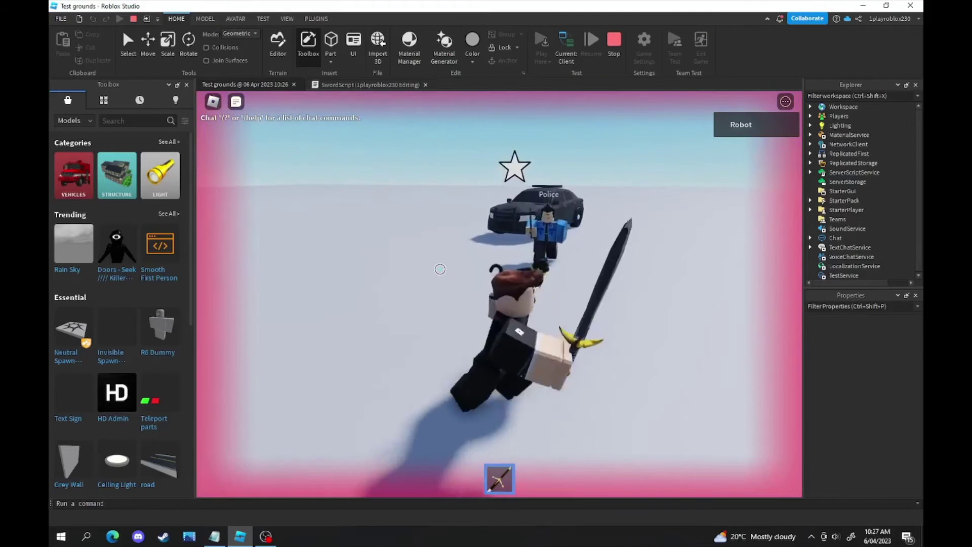
click(452, 275)
key(s)
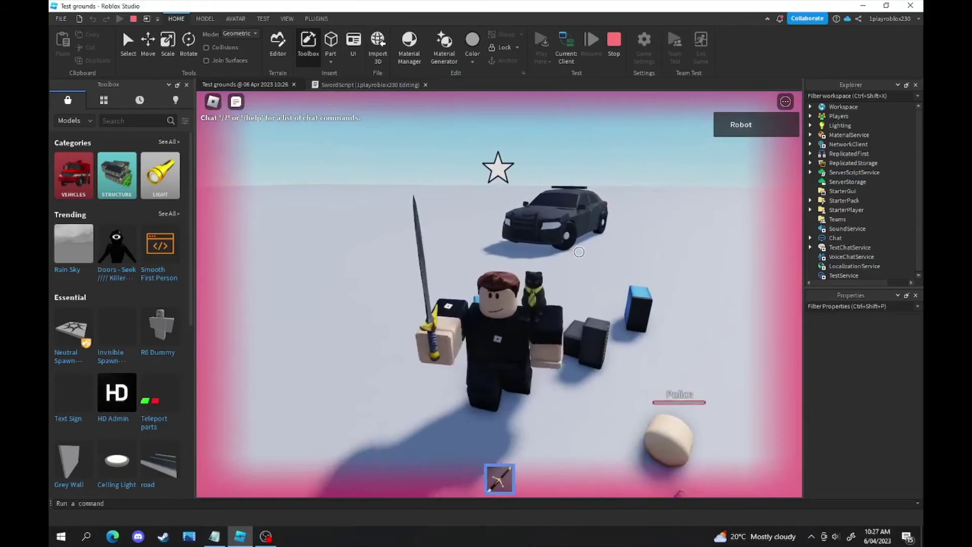
Step: Put the sword away and end the playtest
scroll(481, 309, down, 3)
key(1)
click(620, 52)
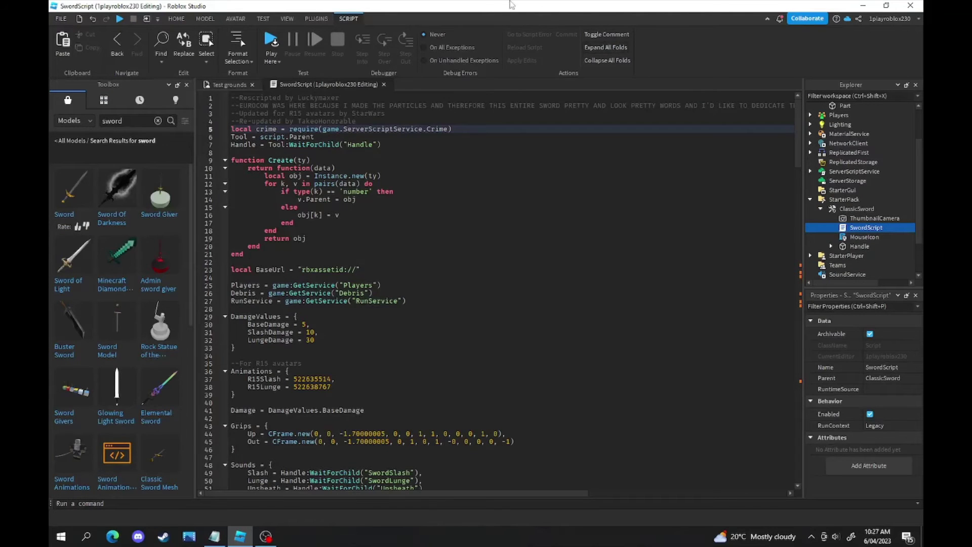
Step: Review the crime lines added to the SwordScript, using a search for "takedam" to locate the damage call
scroll(515, 211, down, 20)
scroll(515, 211, down, 9)
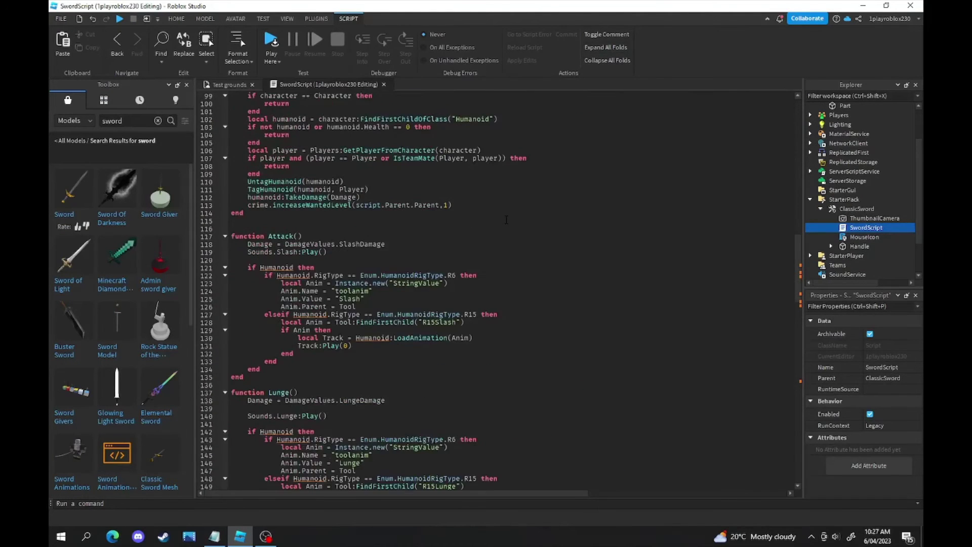
scroll(506, 211, up, 20)
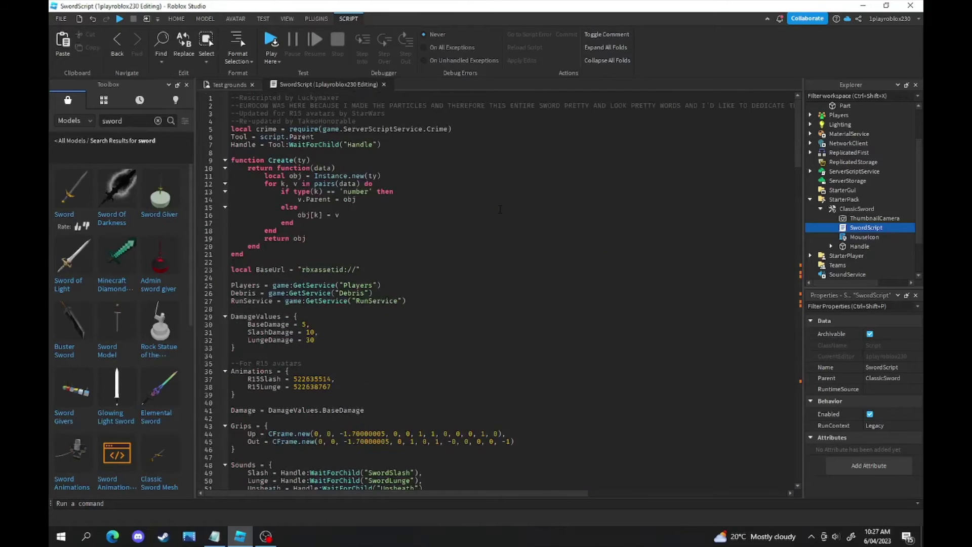
key(ctrl+f)
text(takedam)
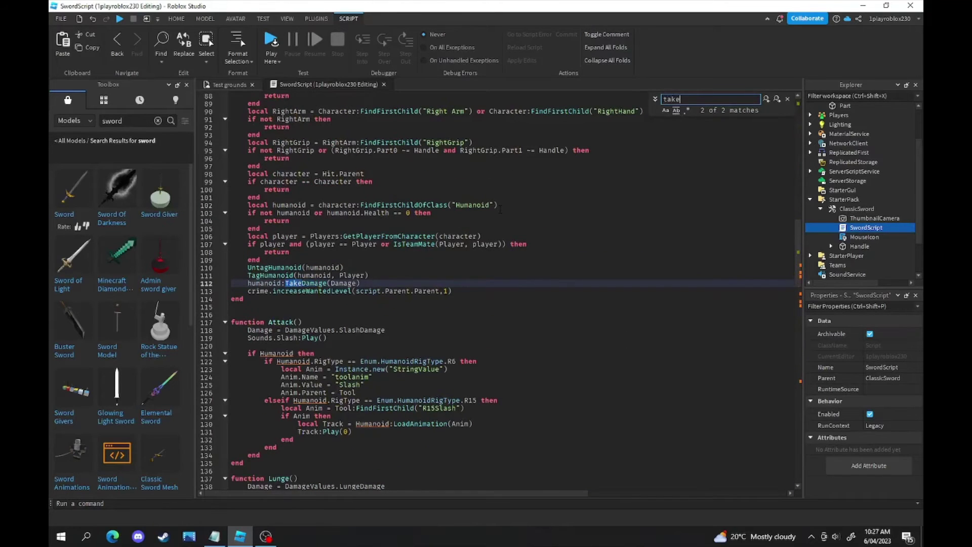
click(788, 99)
scroll(508, 177, up, 20)
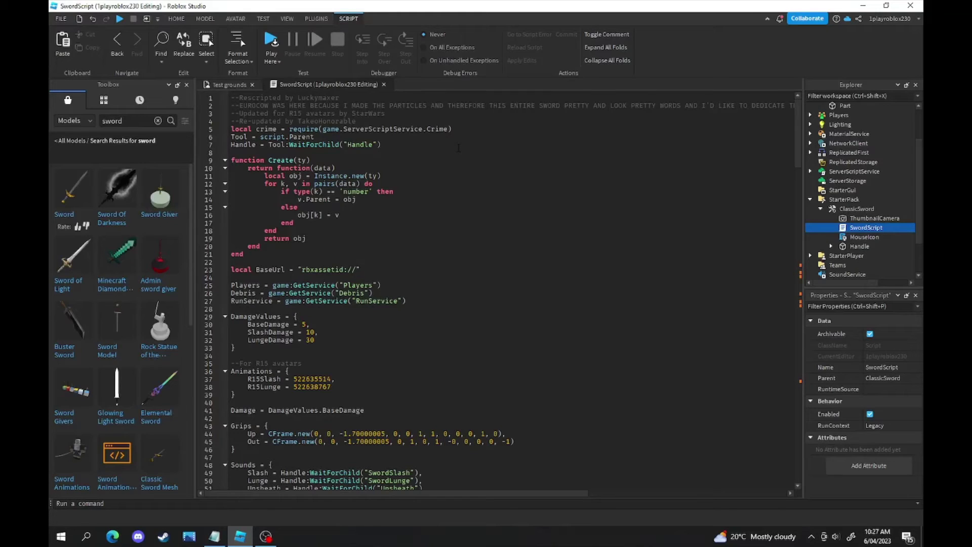
scroll(907, 192, up, 2)
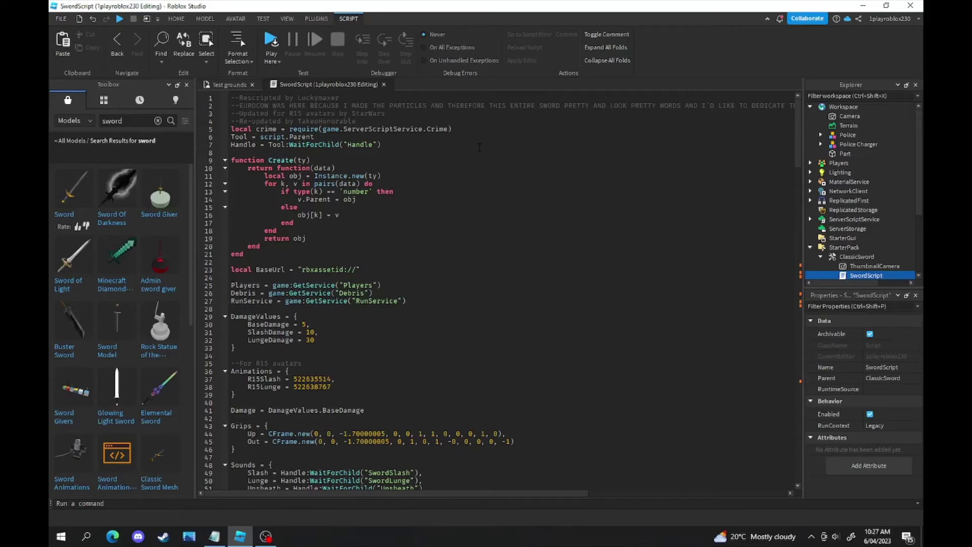
Step: Close the SwordScript and view the police car and officer in the test place
click(384, 85)
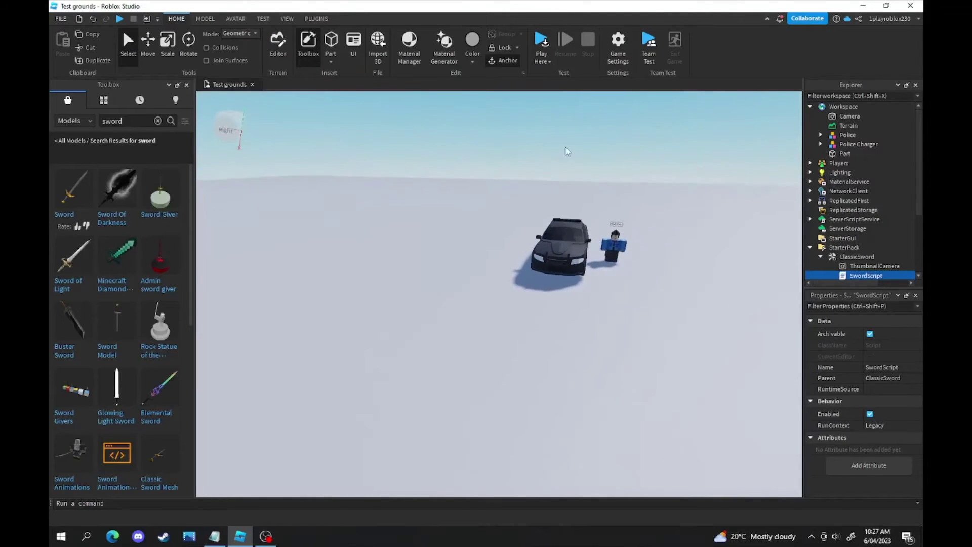
click(569, 148)
scroll(878, 232, down, 2)
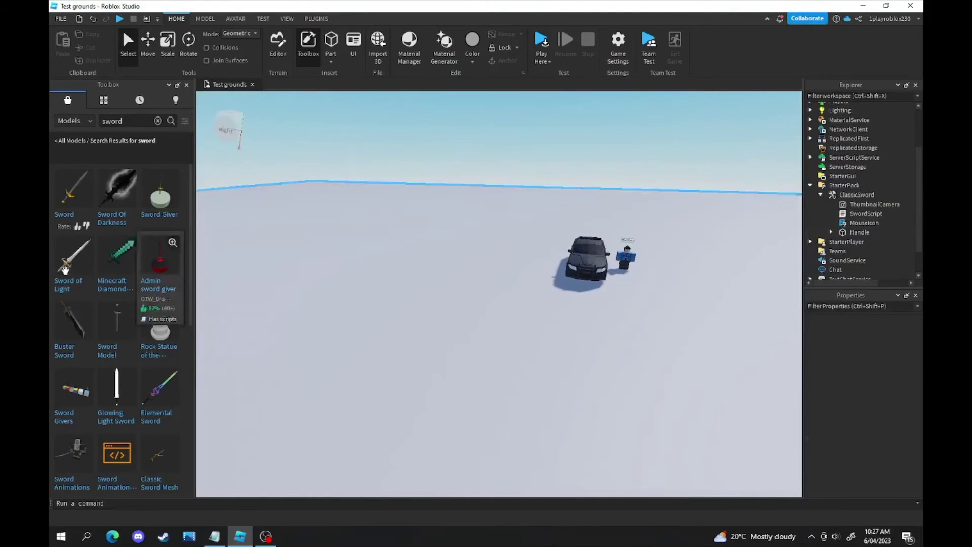
right_drag(258, 245, 400, 180)
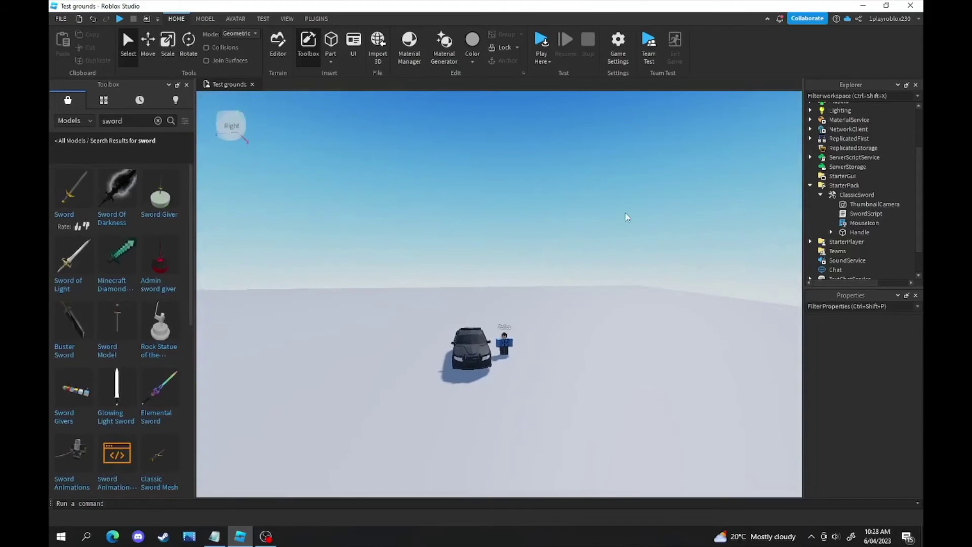
Step: Insert a LocalScript into the Workspace
scroll(841, 185, up, 3)
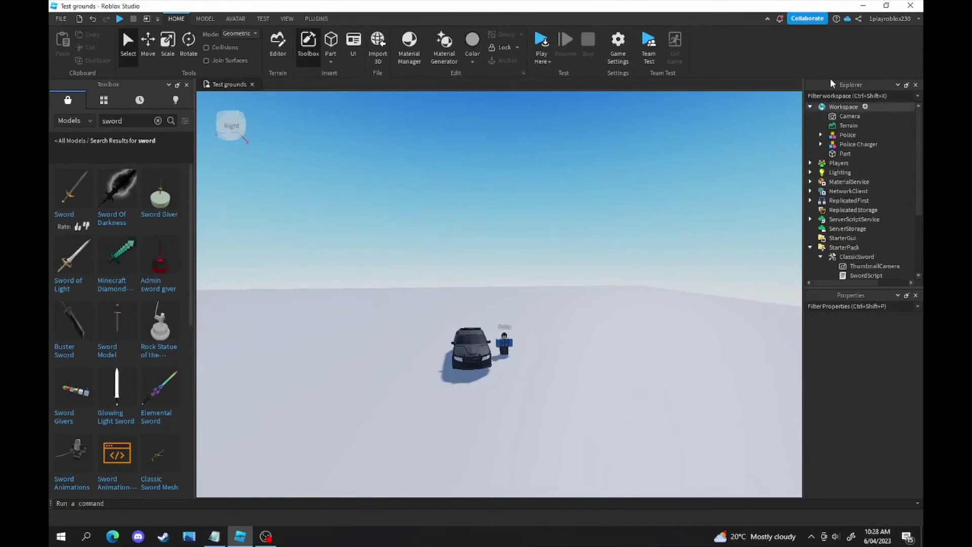
click(866, 106)
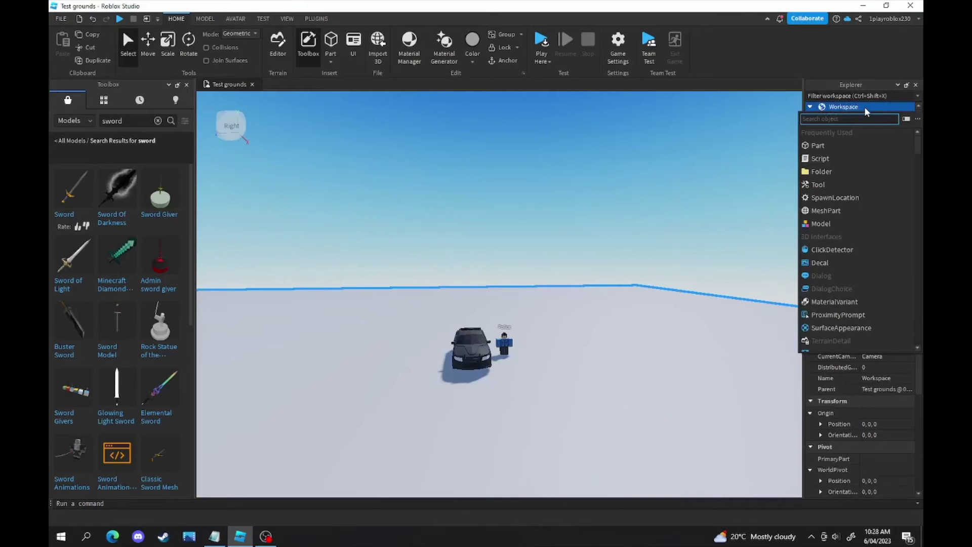
text(local)
click(864, 132)
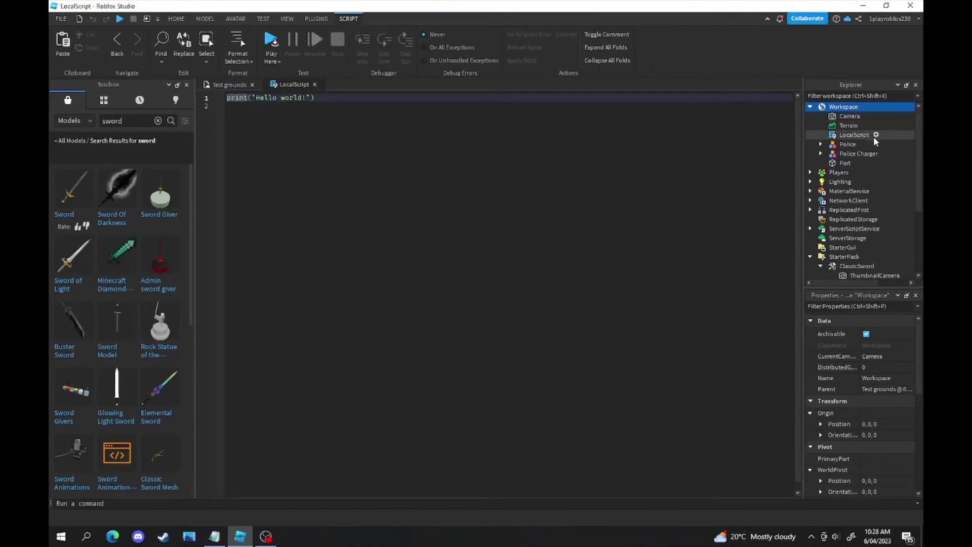
Step: Delete the new LocalScript from the Workspace
click(845, 131)
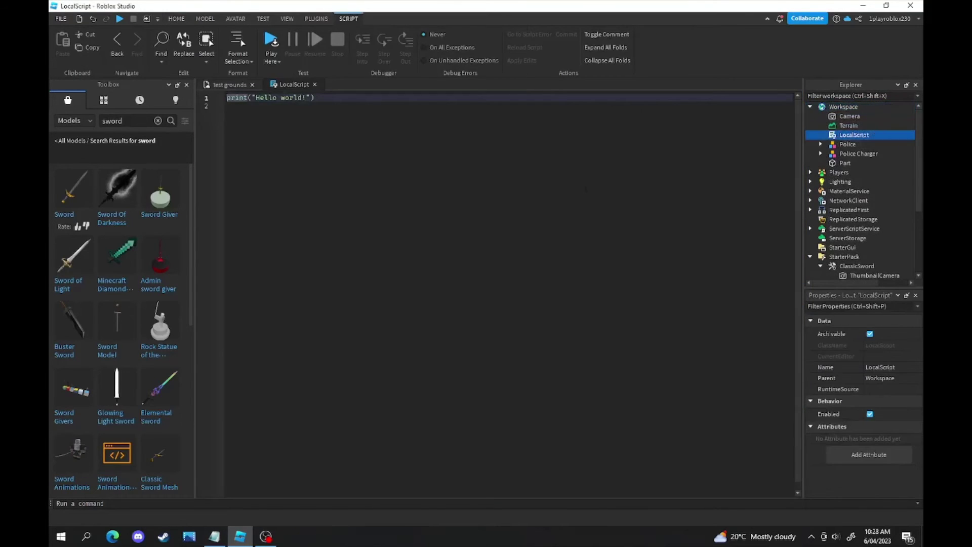
key(ctrl+a)
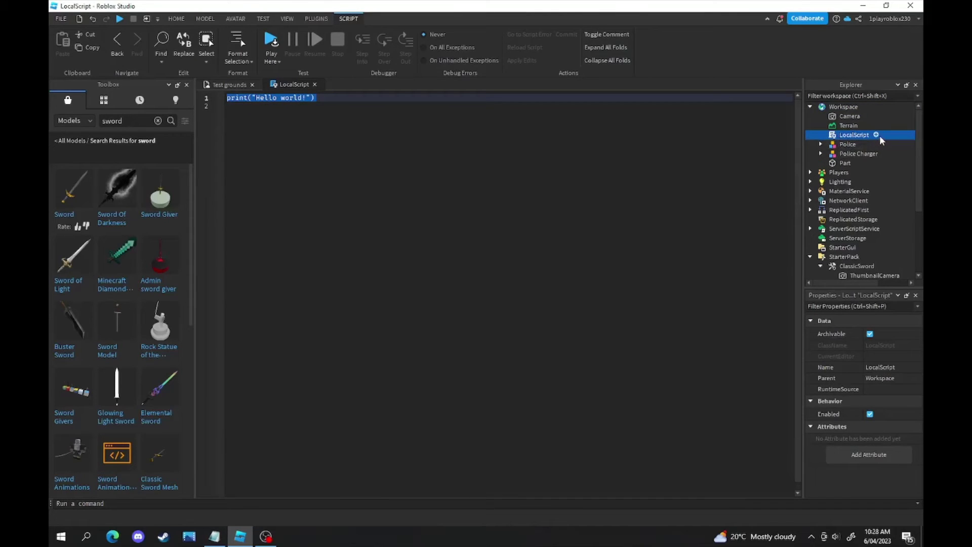
key(Delete)
Step: Expand the Police model's Modules folder and look over its module scripts, including the Crime module
right_drag(594, 161, 606, 150)
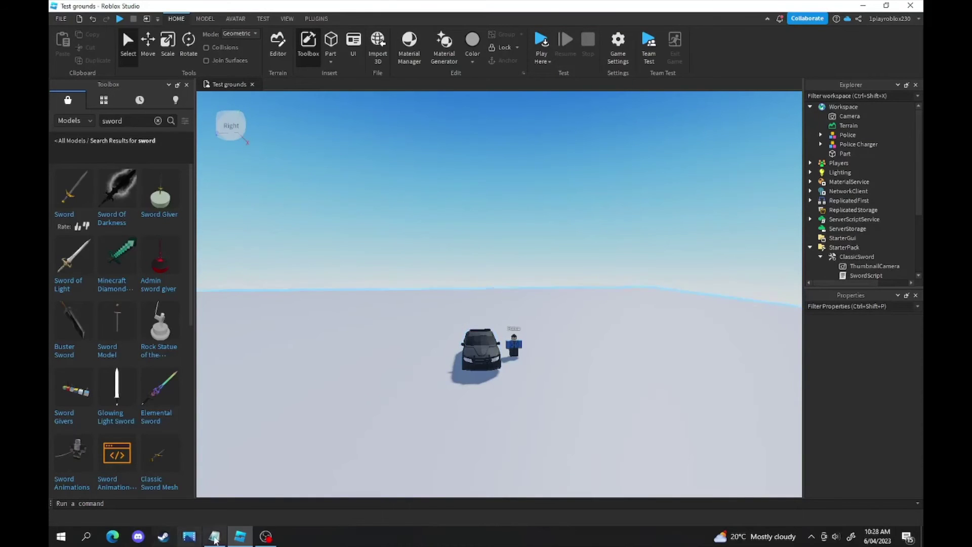
right_drag(400, 253, 409, 230)
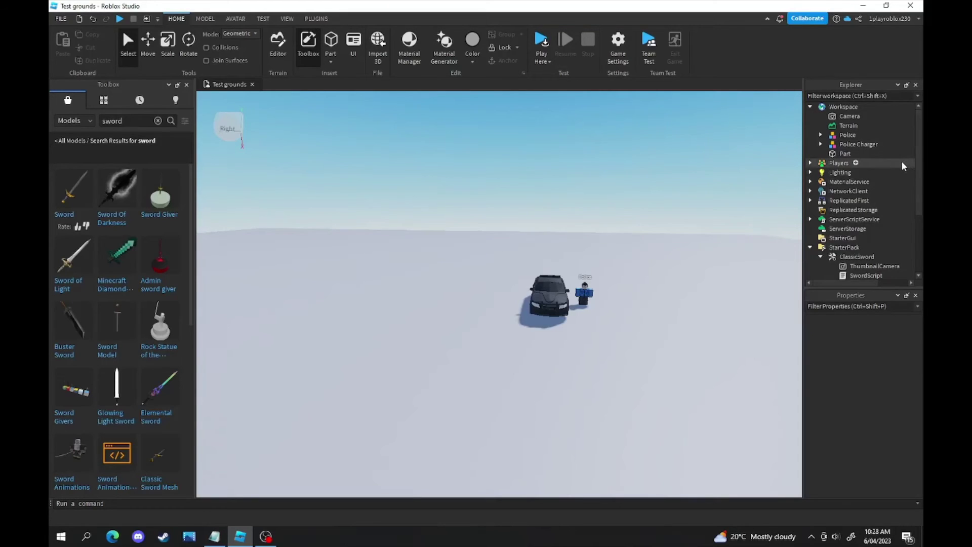
scroll(601, 288, up, 3)
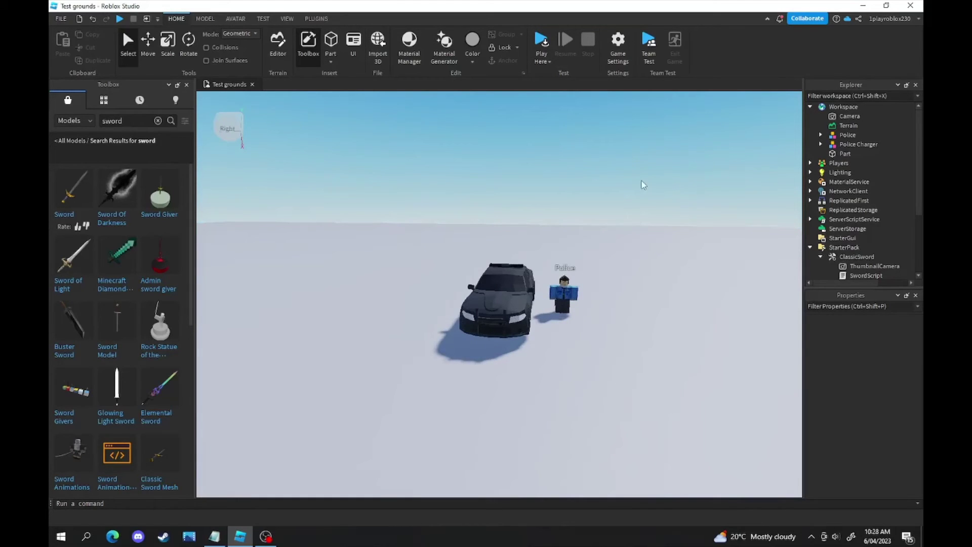
click(821, 135)
click(832, 144)
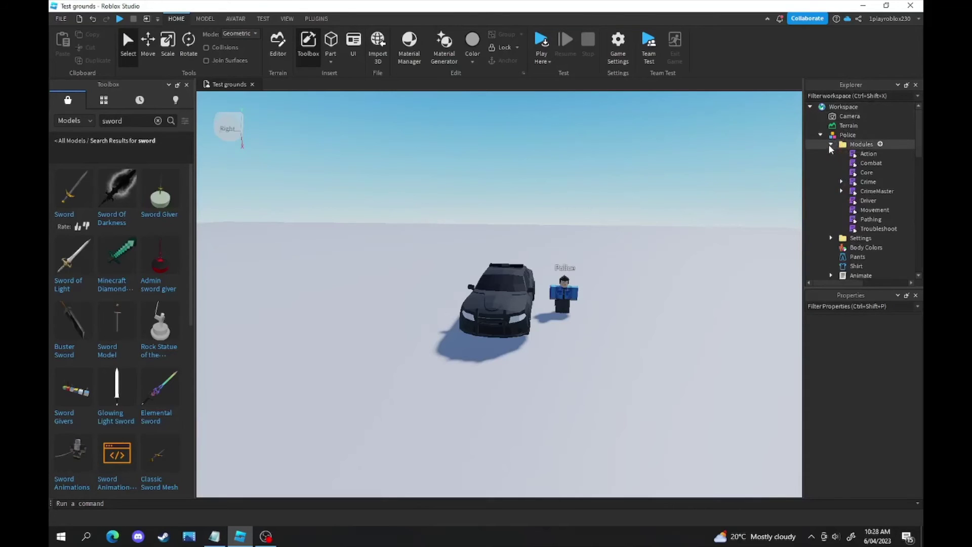
right_click(870, 183)
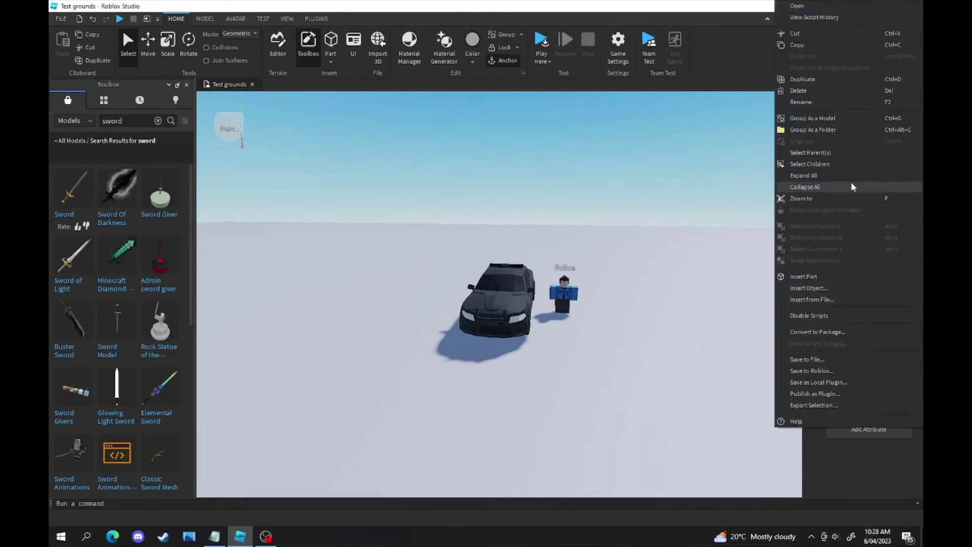
click(750, 209)
scroll(869, 218, down, 10)
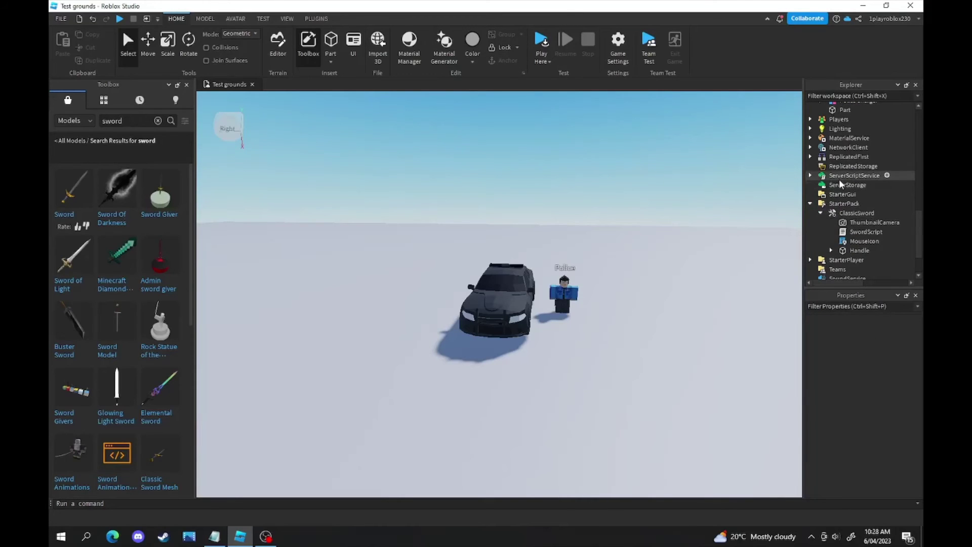
scroll(835, 180, up, 10)
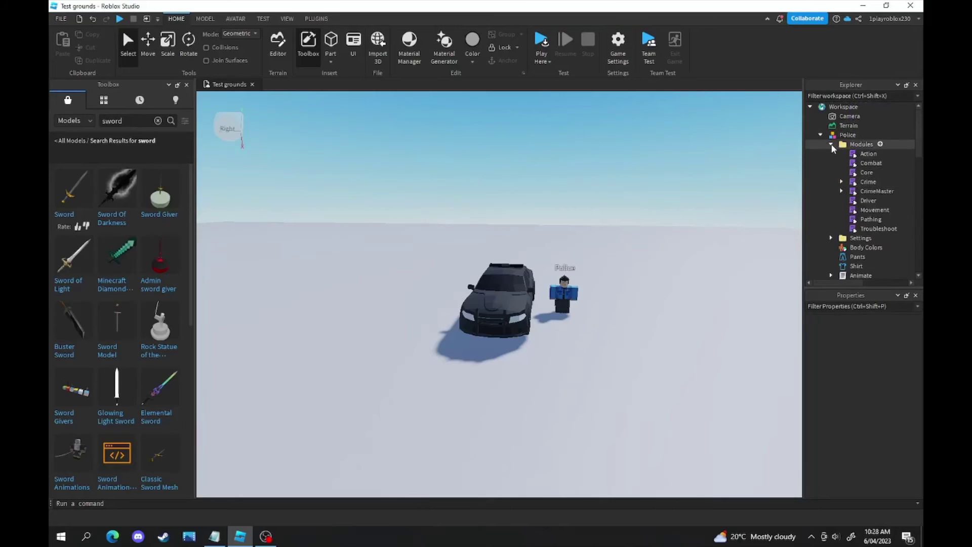
Step: Collapse Modules and examine the AttackOnlyCriminals setting in the Police model's Settings folder
click(831, 145)
click(832, 152)
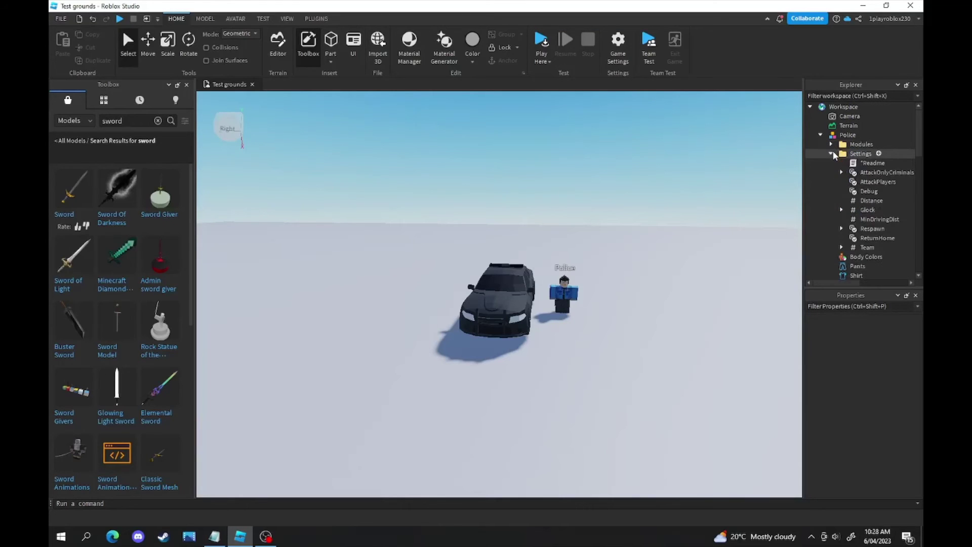
click(873, 173)
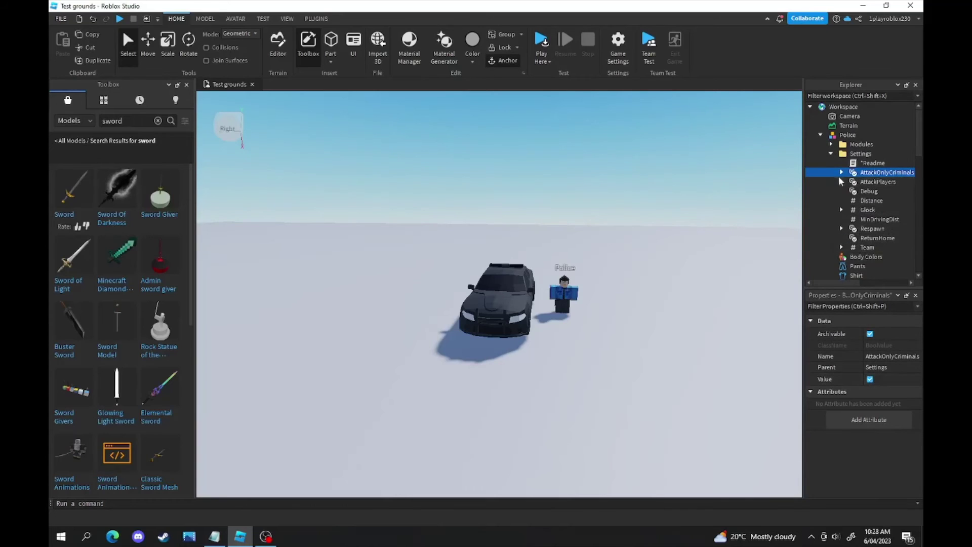
click(832, 154)
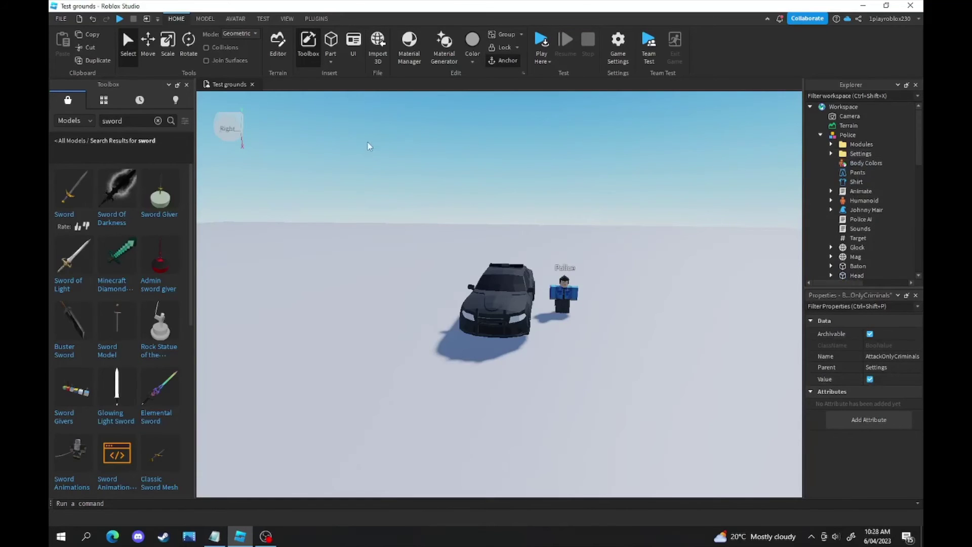
click(500, 180)
Step: Clear the "sword" search from the Toolbox
scroll(568, 300, up, 5)
scroll(567, 299, down, 8)
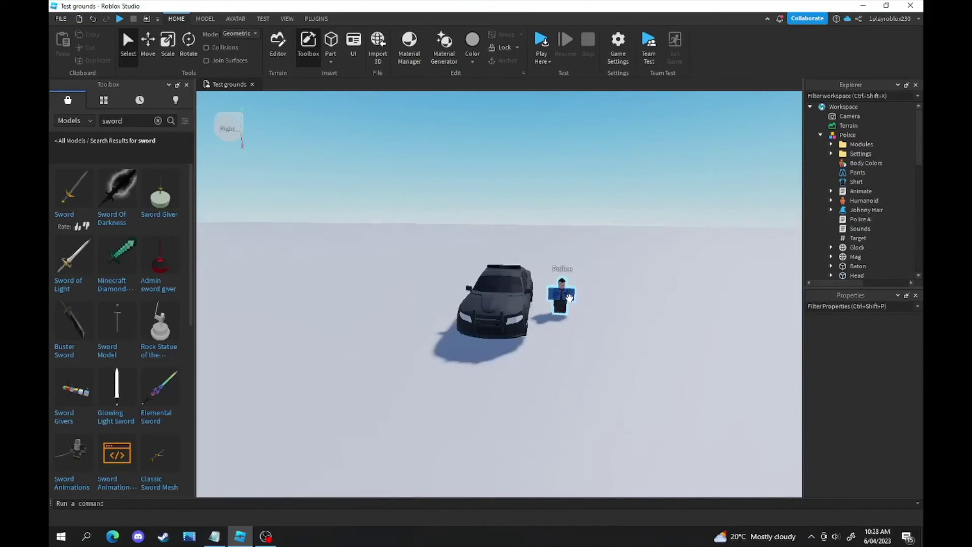
scroll(567, 300, down, 3)
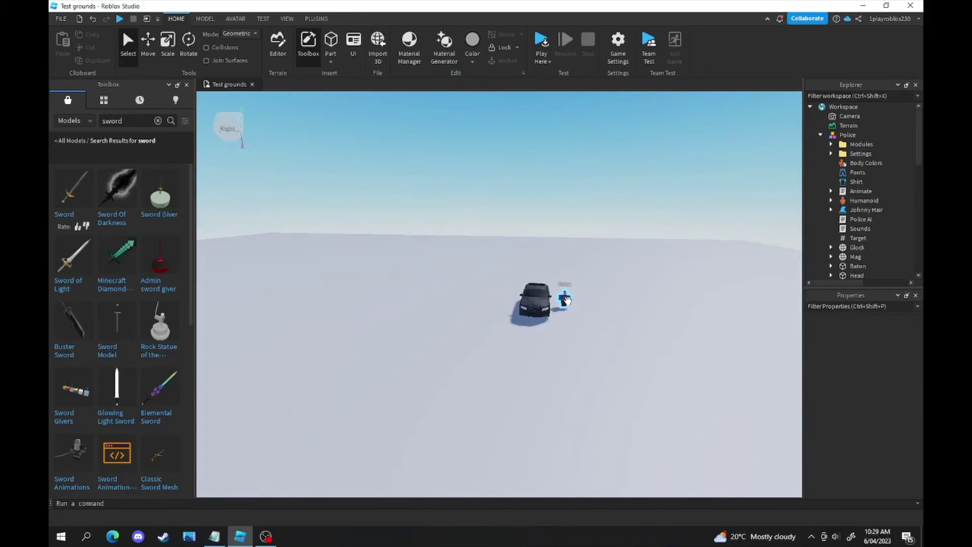
click(158, 121)
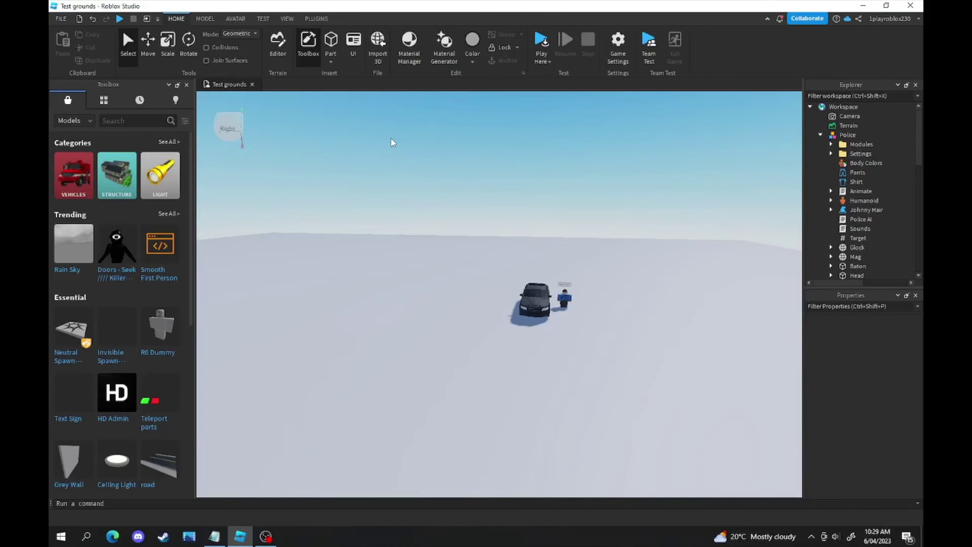
Step: Inspect the police car and officer up close and from different angles
scroll(556, 209, up, 4)
right_drag(556, 209, 556, 247)
key(d)
scroll(590, 197, up, 5)
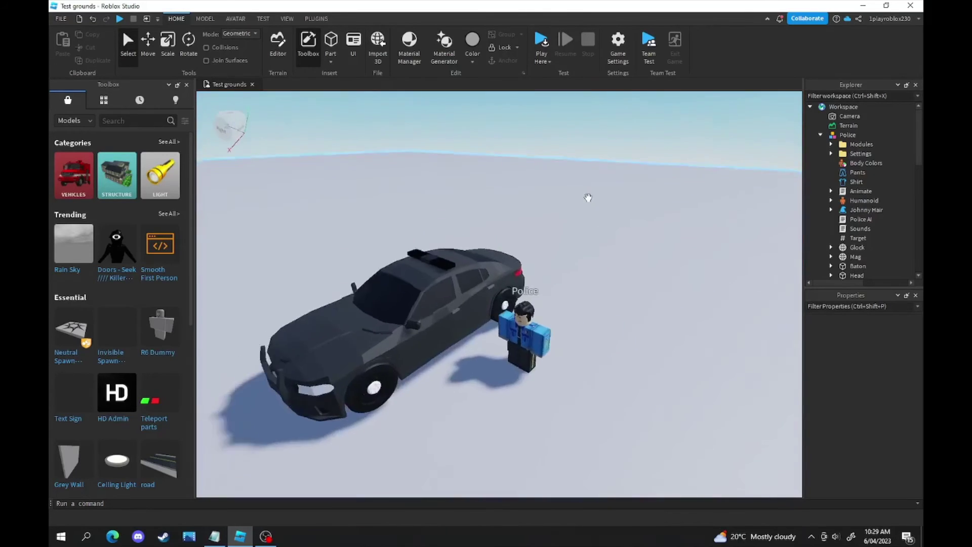
right_drag(588, 197, 586, 198)
scroll(586, 197, down, 10)
scroll(595, 181, up, 3)
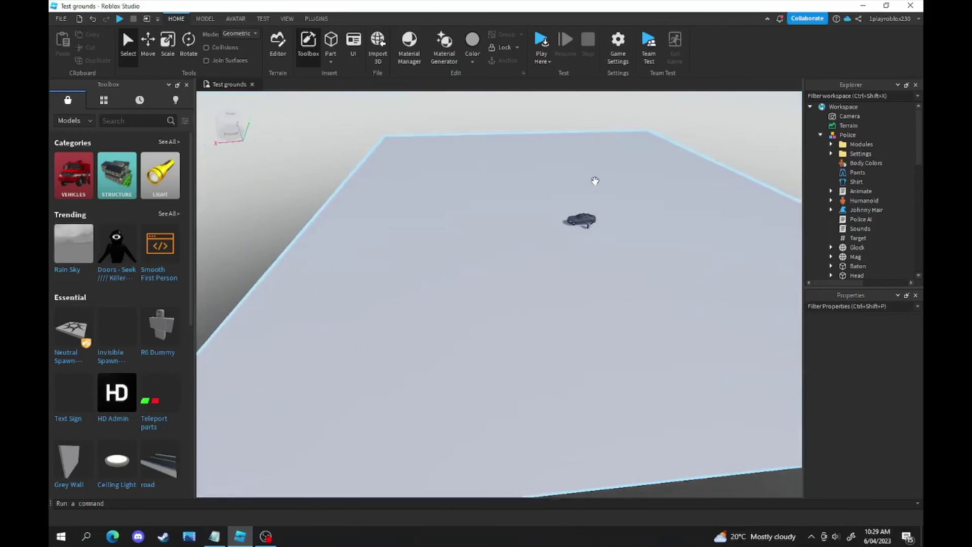
scroll(595, 181, up, 5)
right_drag(595, 181, 585, 238)
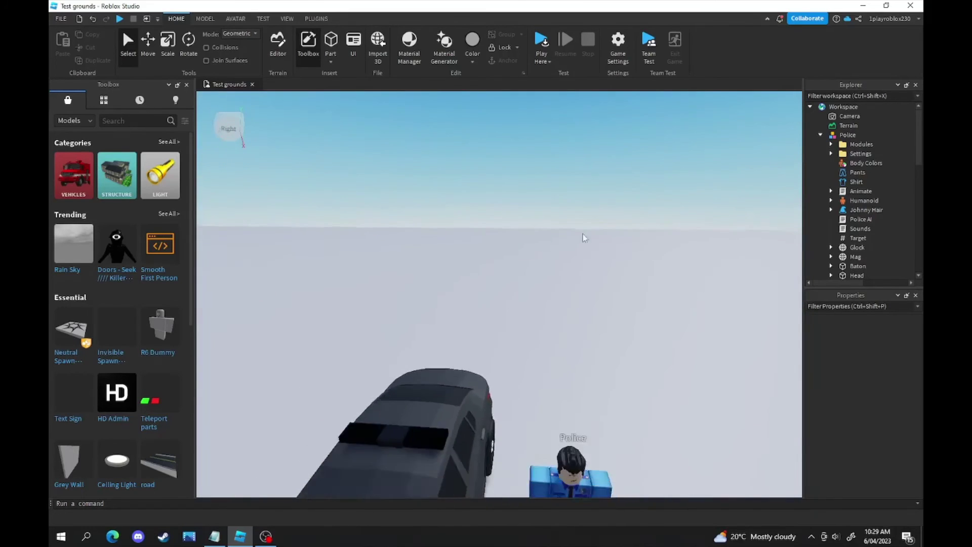
key(s)
key(a)
key(d)
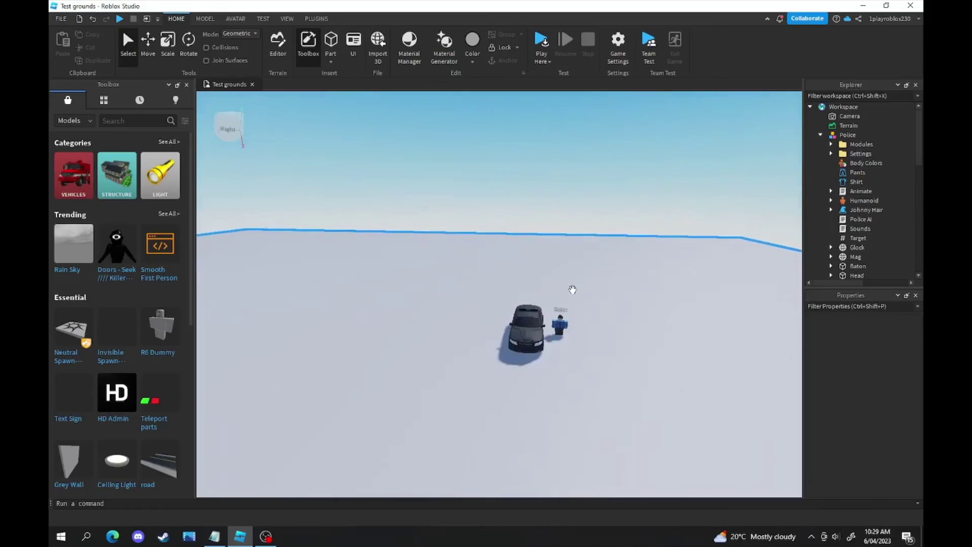
right_drag(573, 290, 554, 226)
scroll(554, 226, up, 8)
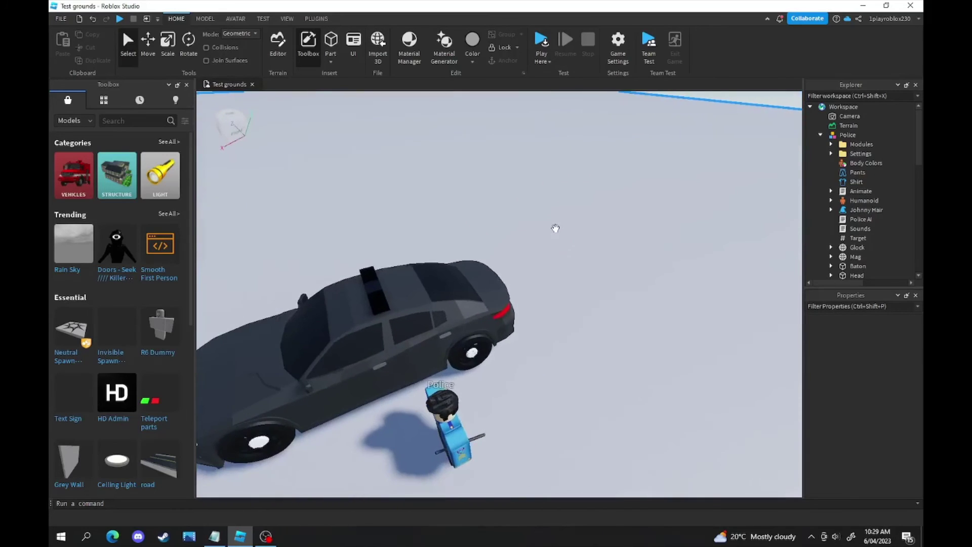
scroll(554, 227, down, 5)
key(d)
key(a)
scroll(520, 315, up, 5)
right_drag(520, 315, 515, 317)
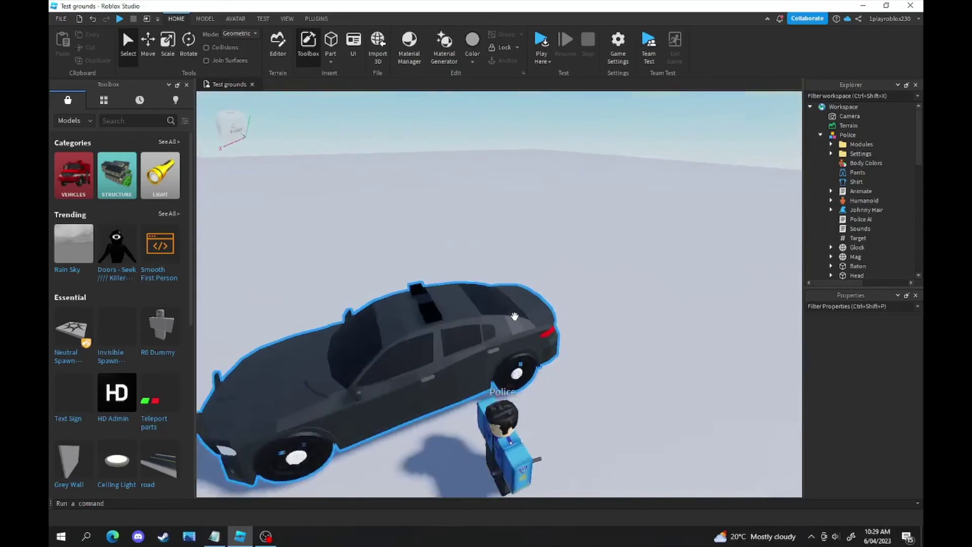
scroll(515, 316, down, 5)
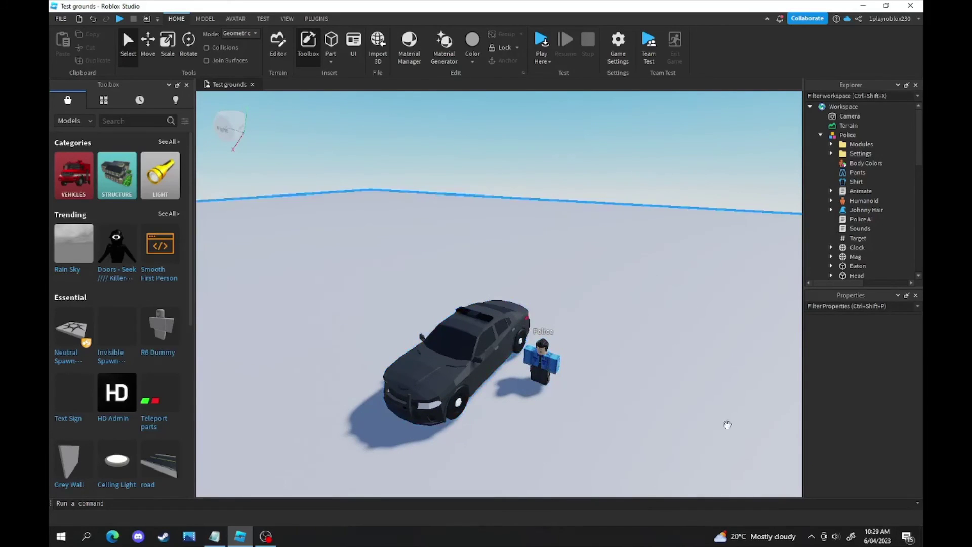
Step: Expand the Police Charger's Settings folder and inspect the value of its MaxInactive setting
click(505, 335)
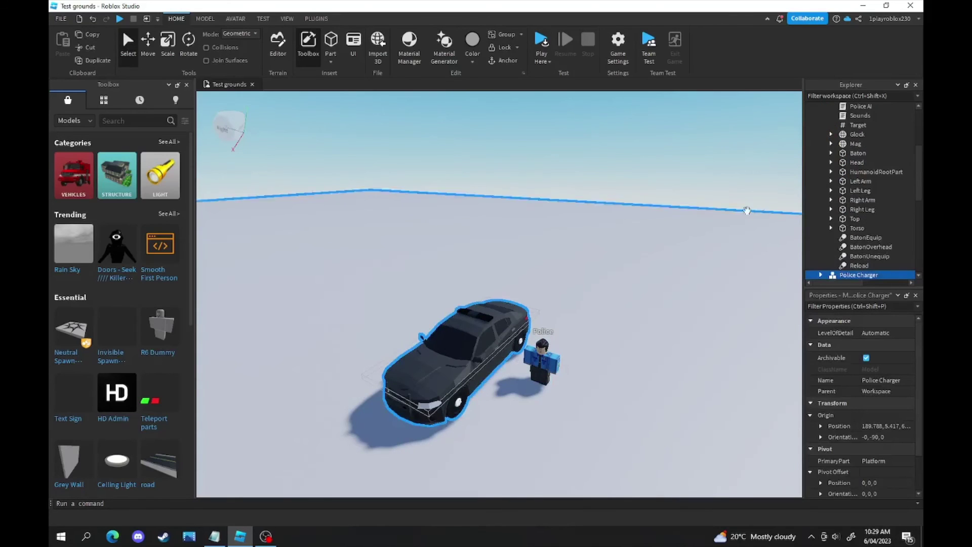
scroll(815, 182, down, 2)
click(821, 213)
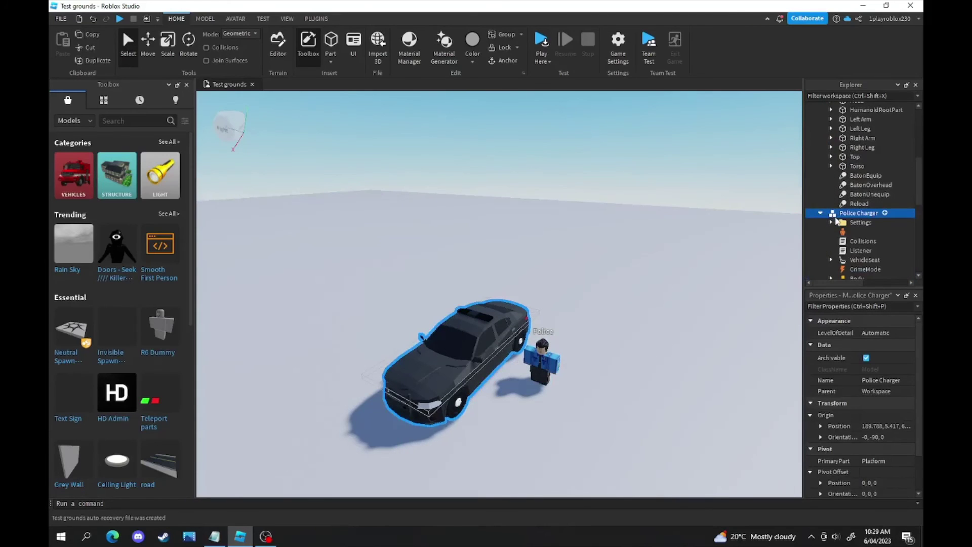
click(831, 222)
click(872, 232)
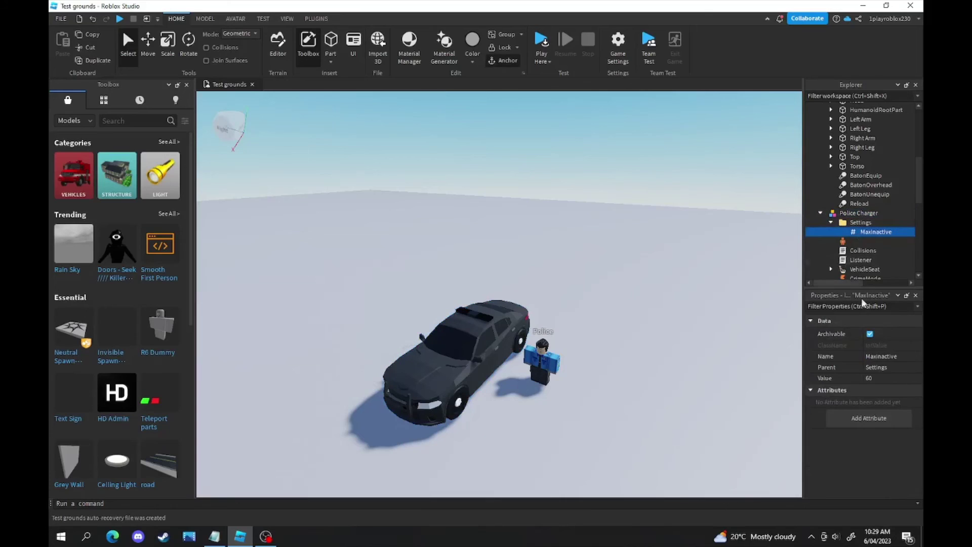
click(875, 379)
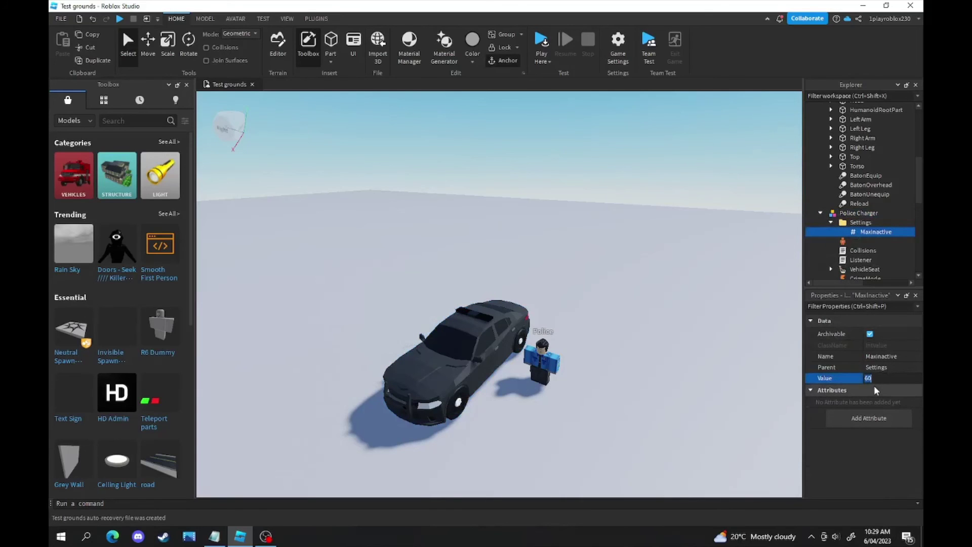
right_drag(607, 217, 608, 217)
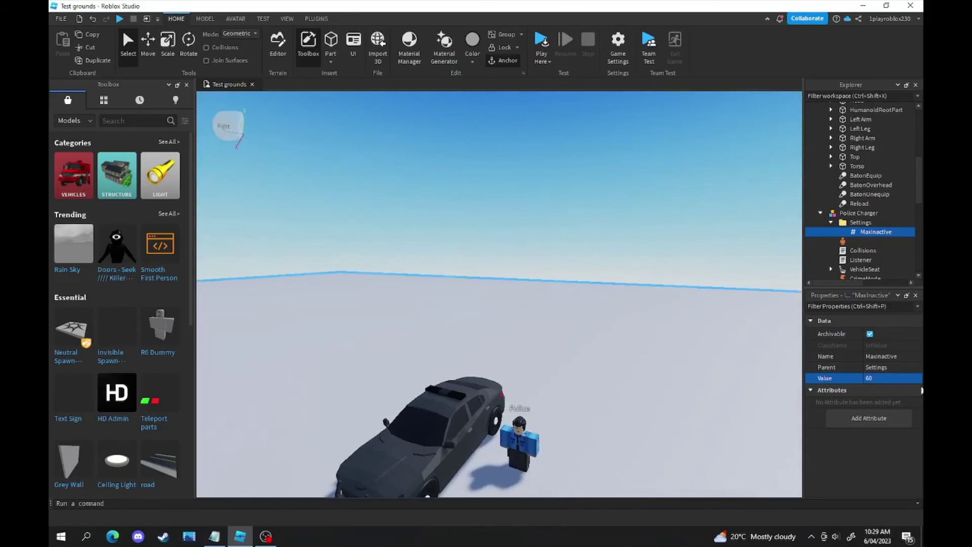
Step: Try entering 1 as the MaxInactive value, erase the entry and deselect the setting
click(881, 378)
text(1)
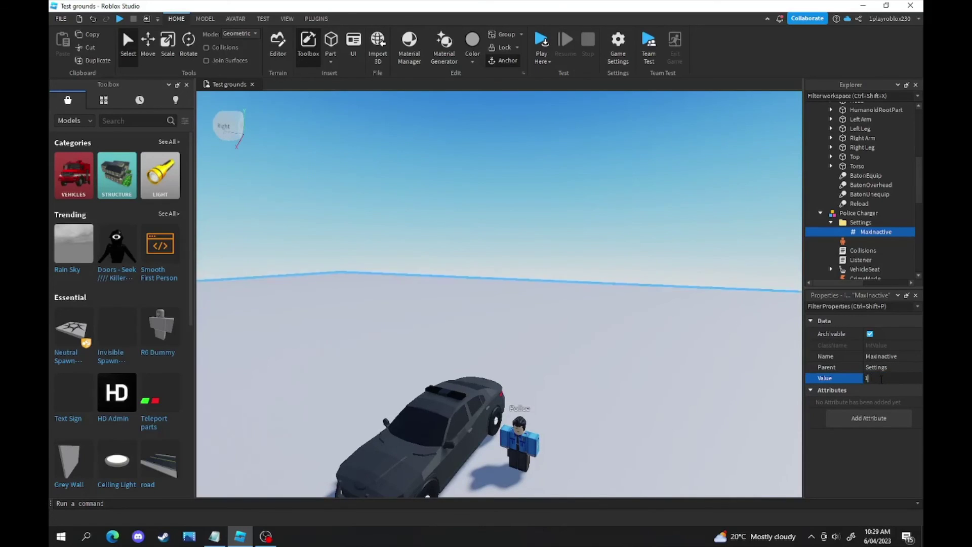
key(BackSpace)
click(429, 232)
Step: View the whole baseplate from a distance and look at the police car from its other side
scroll(429, 232, down, 10)
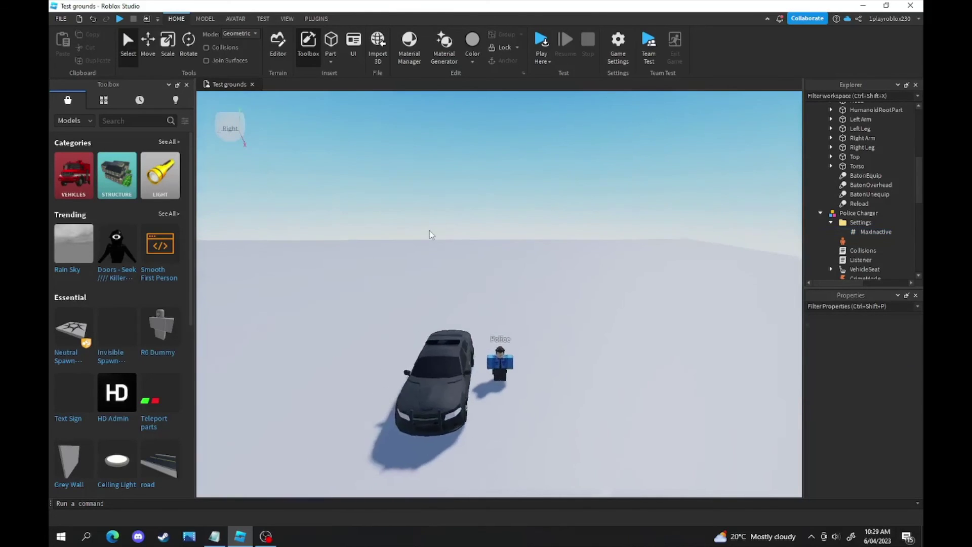
scroll(537, 349, down, 10)
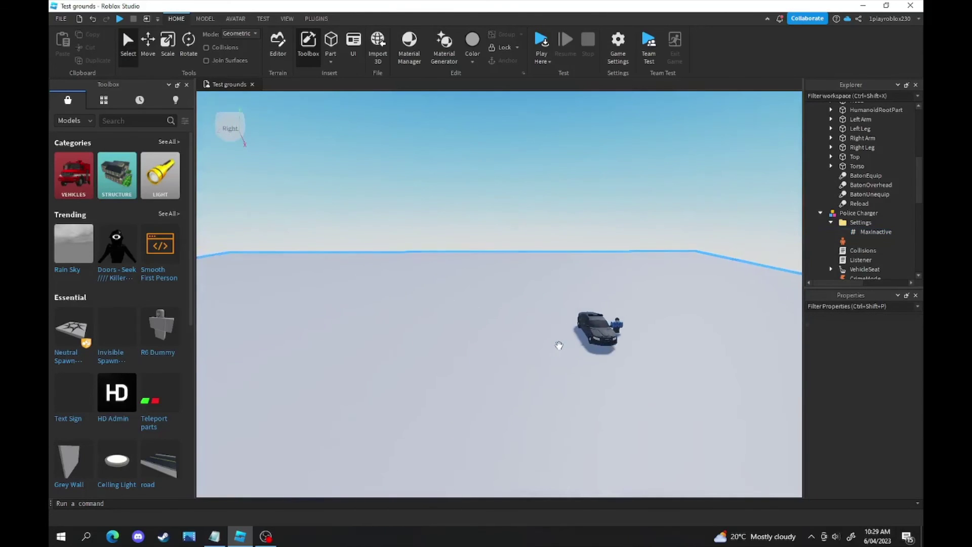
scroll(565, 371, down, 2)
key(a)
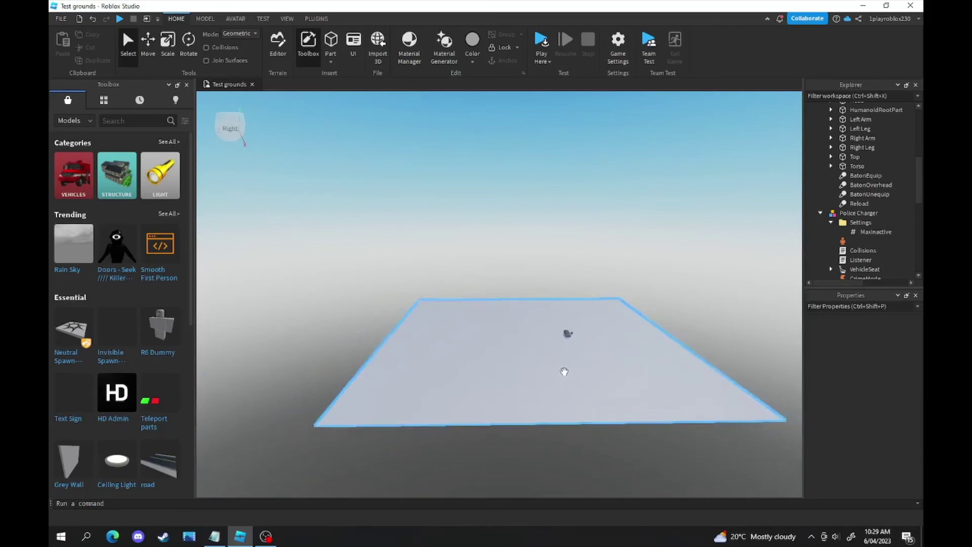
scroll(506, 284, up, 5)
scroll(486, 338, up, 5)
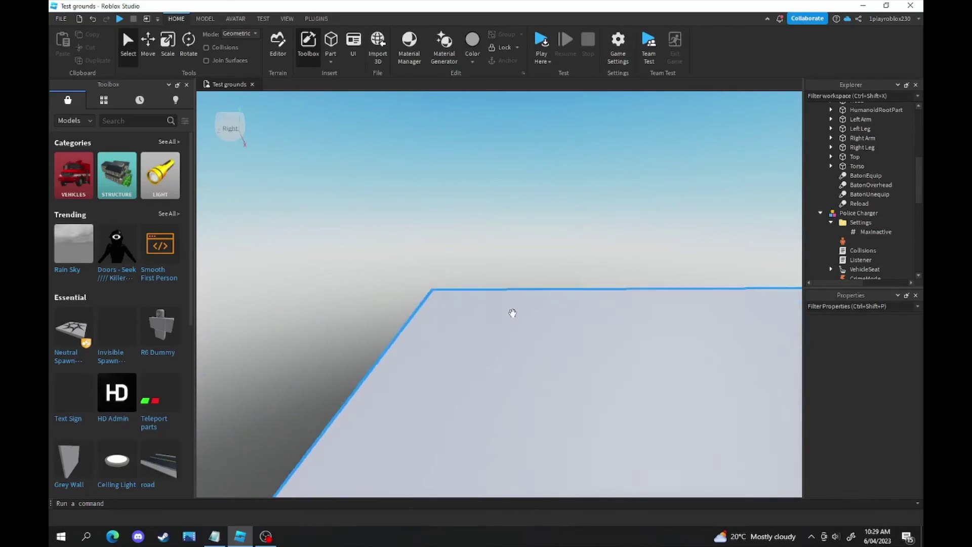
right_drag(512, 314, 530, 302)
scroll(481, 392, up, 4)
right_drag(481, 391, 481, 394)
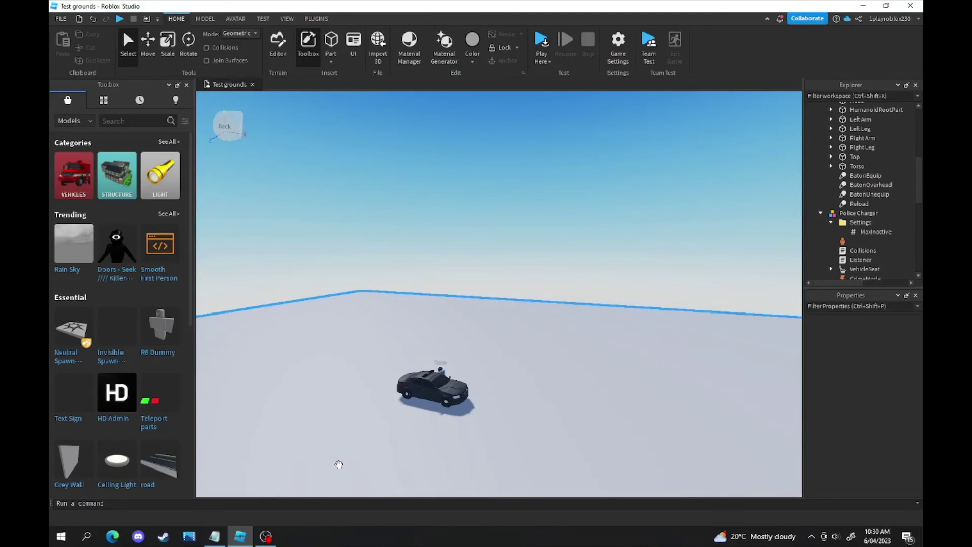
middle_drag(338, 465, 353, 450)
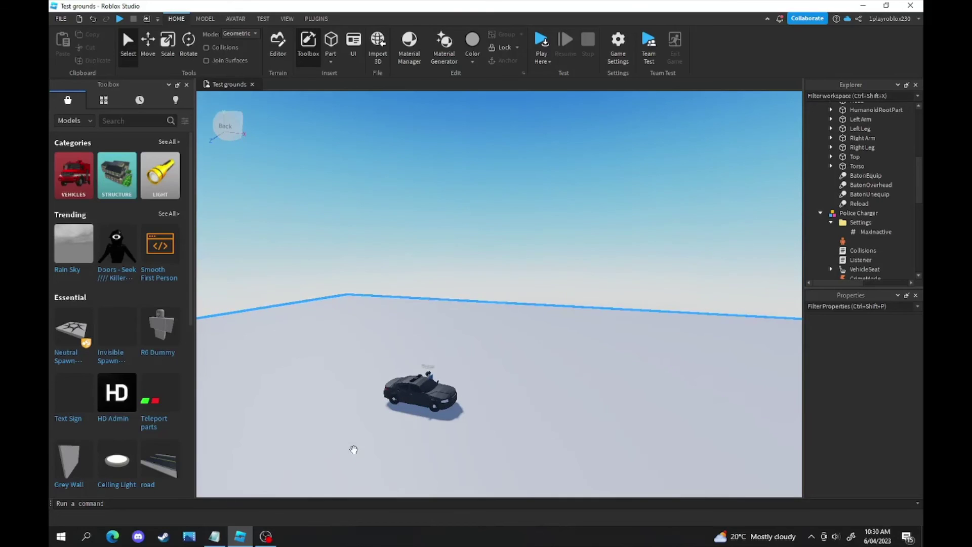